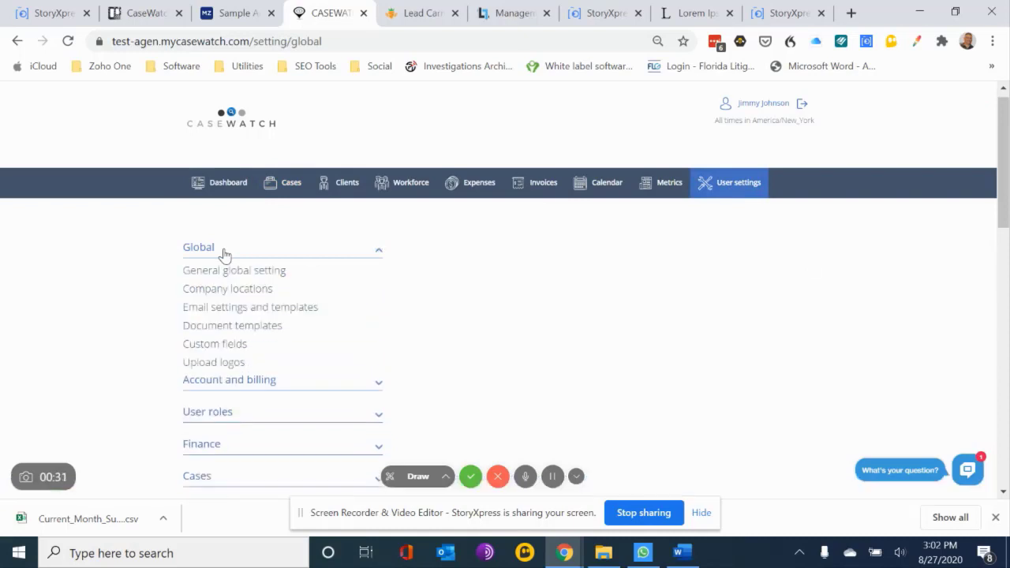
Start a new document template from the global document templates settings and place the browser side by side with the Word report
{"action": "left_click", "coordinate": [217, 329]}
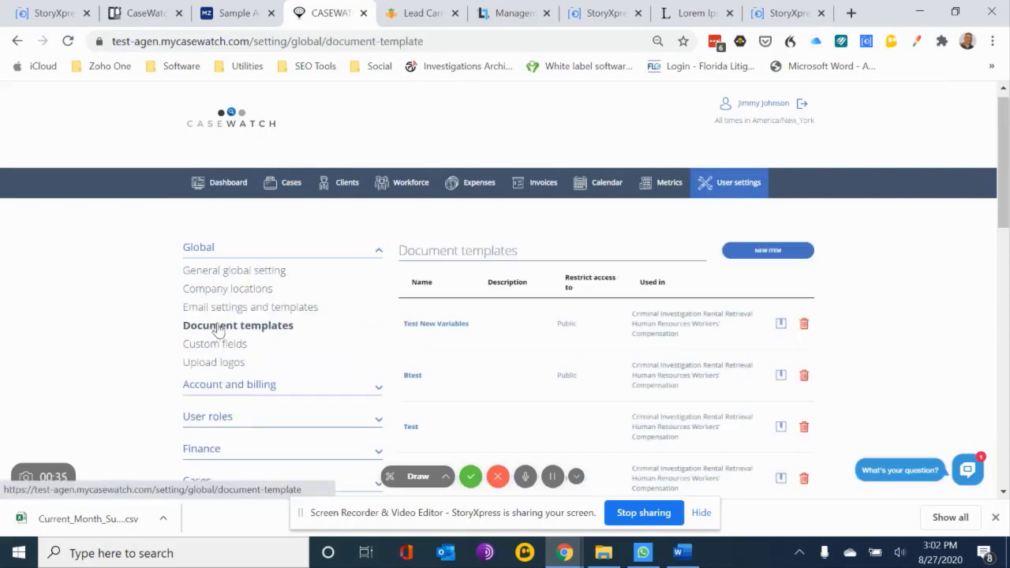
{"action": "left_click", "coordinate": [767, 251]}
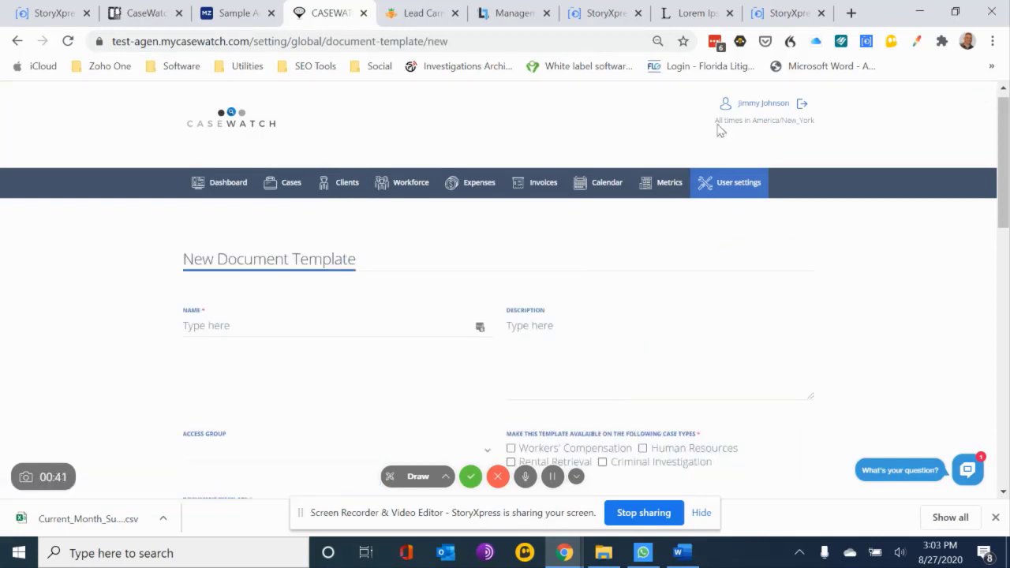
{"action": "left_click_drag", "start_coordinate": [878, 16], "coordinate": [4, 53]}
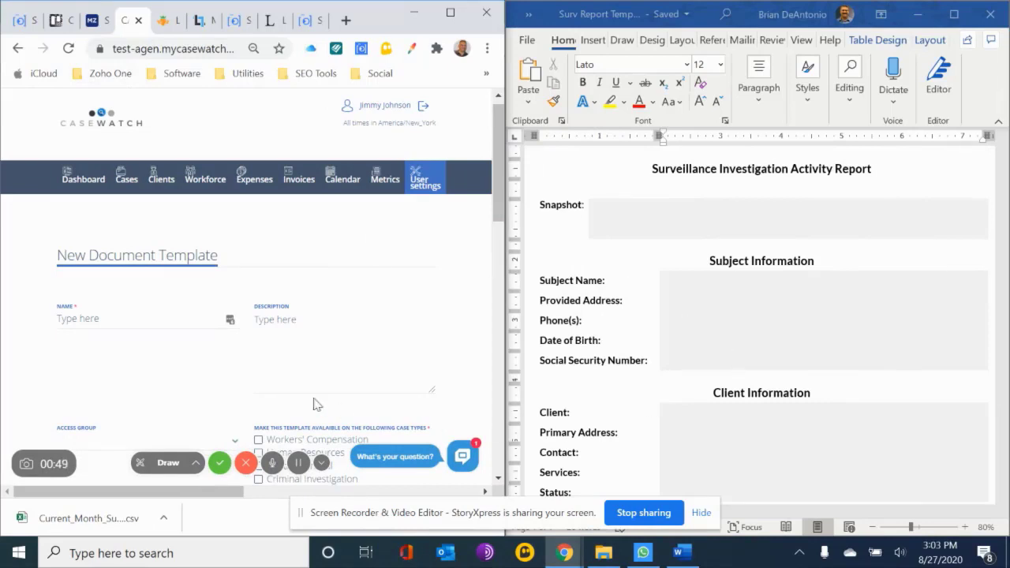
Open the template variables list, filter it by "subject" and look through the available subject variables
{"action": "scroll", "coordinate": [254, 391], "scroll_direction": "down", "scroll_amount": 1}
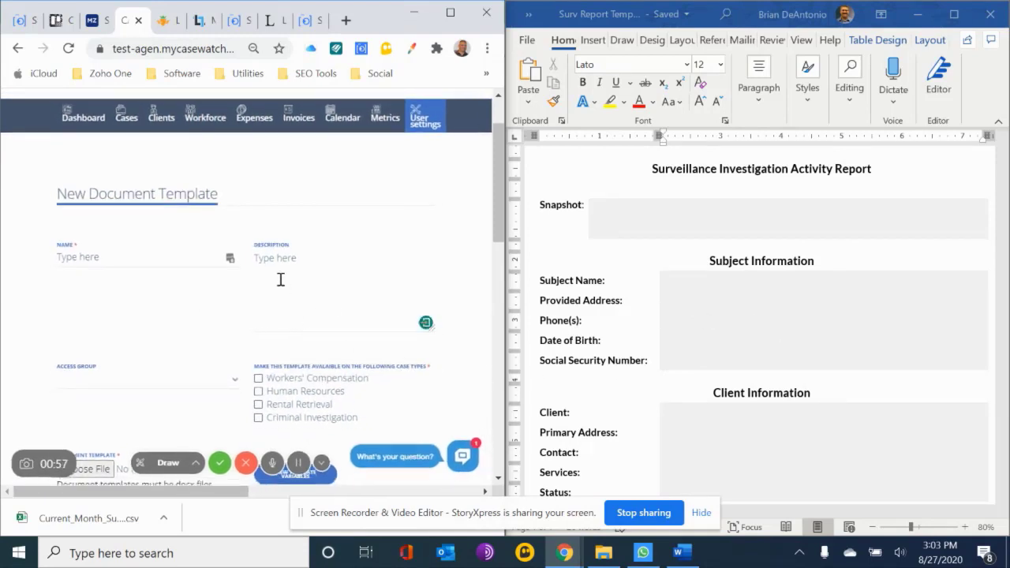
{"action": "scroll", "coordinate": [280, 282], "scroll_direction": "down", "scroll_amount": 3}
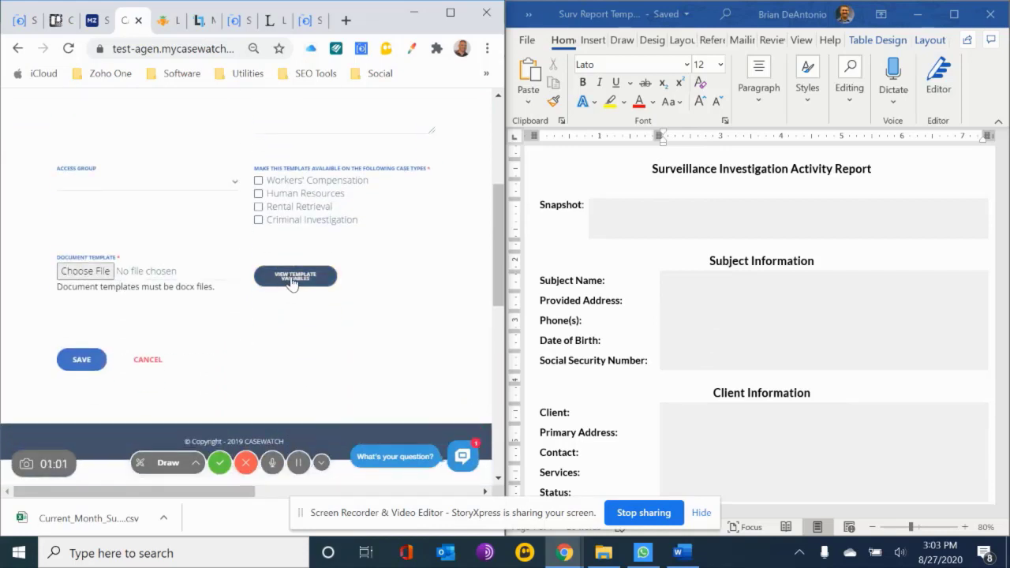
{"action": "left_click", "coordinate": [292, 278]}
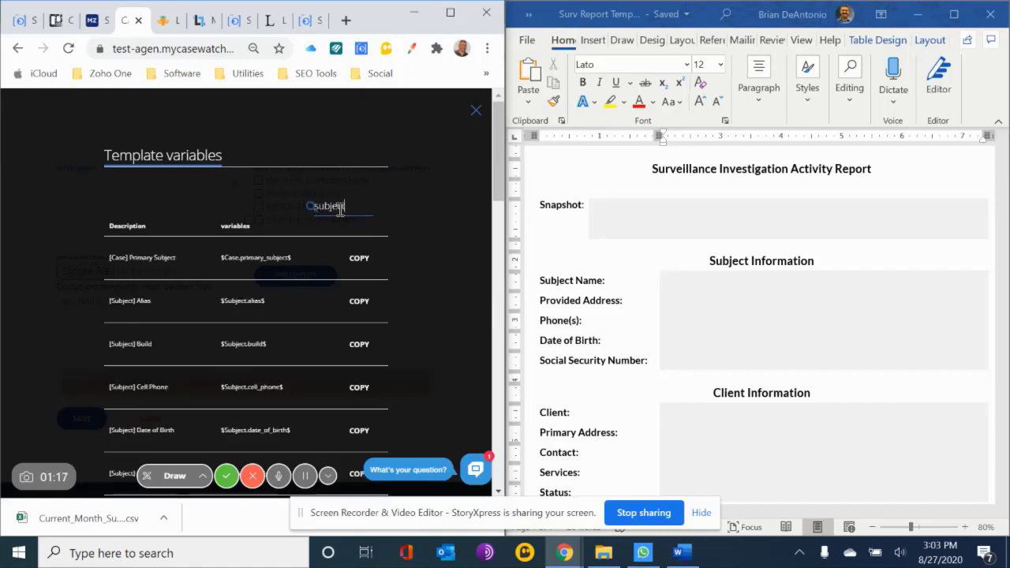
{"action": "scroll", "coordinate": [285, 298], "scroll_direction": "down", "scroll_amount": 15}
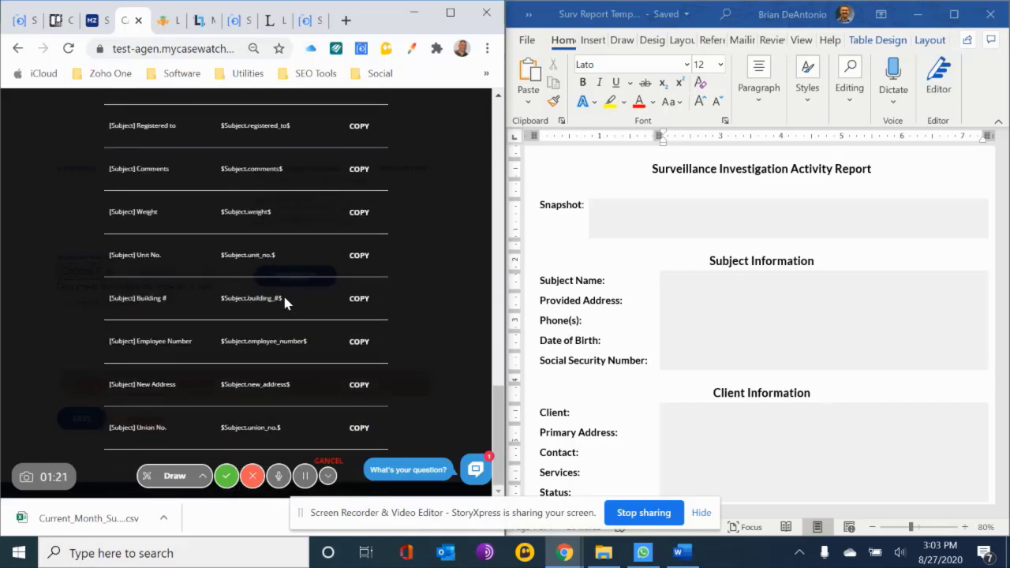
{"action": "scroll", "coordinate": [284, 303], "scroll_direction": "up", "scroll_amount": 5}
{"action": "scroll", "coordinate": [283, 293], "scroll_direction": "up", "scroll_amount": 10}
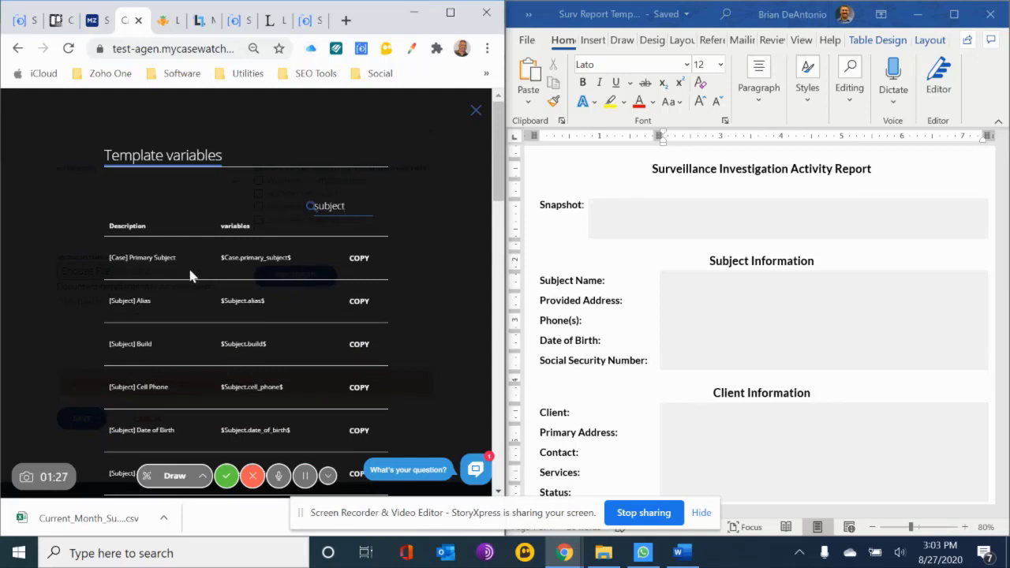
{"action": "type", "text": "name"}
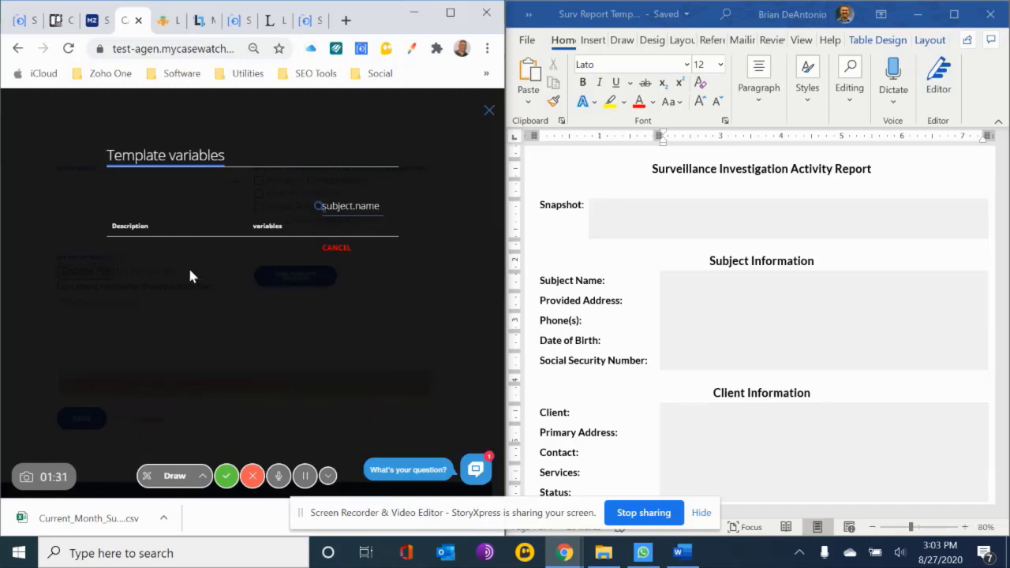
{"action": "key", "text": "BackSpace"}
{"action": "key", "text": "BackSpace"}
{"action": "key", "text": "BackSpace"}
{"action": "key", "text": "BackSpace"}
{"action": "key", "text": "BackSpace"}
{"action": "type", "text": "subje"}
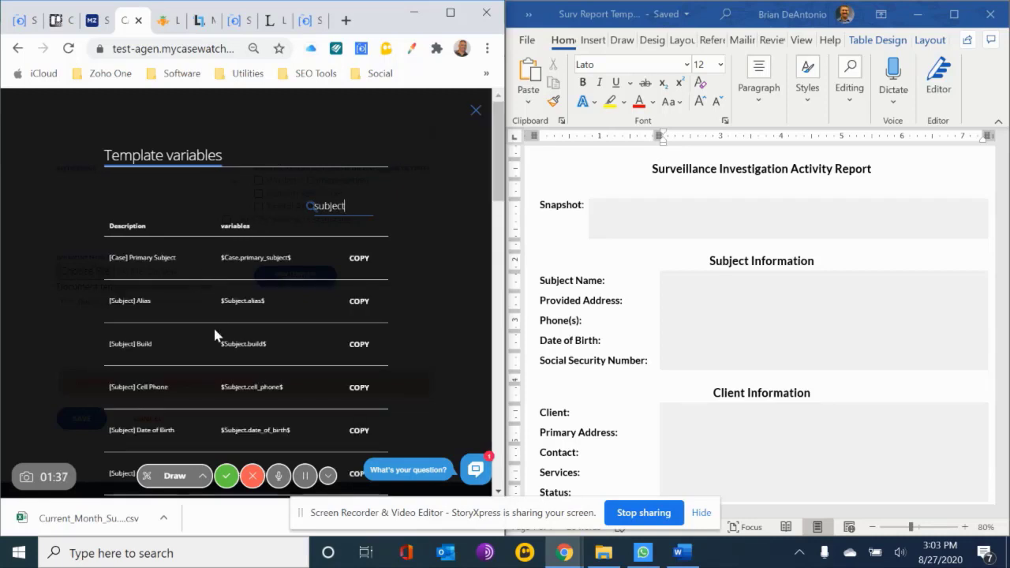
Copy the [Subject] Full Name variable and paste it as text only beside Subject Name in the Word report
{"action": "scroll", "coordinate": [215, 335], "scroll_direction": "down", "scroll_amount": 3}
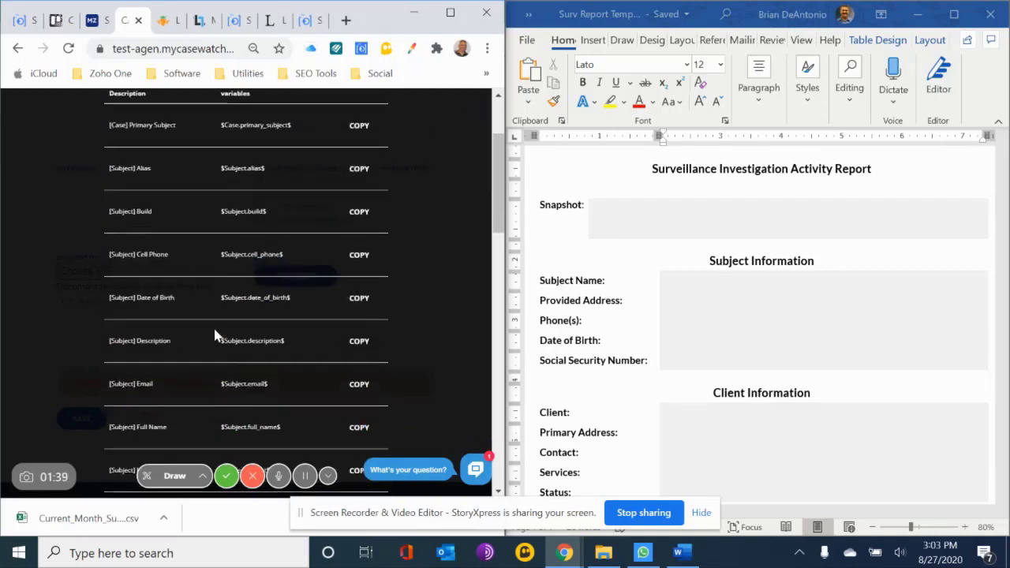
{"action": "scroll", "coordinate": [214, 336], "scroll_direction": "down", "scroll_amount": 2}
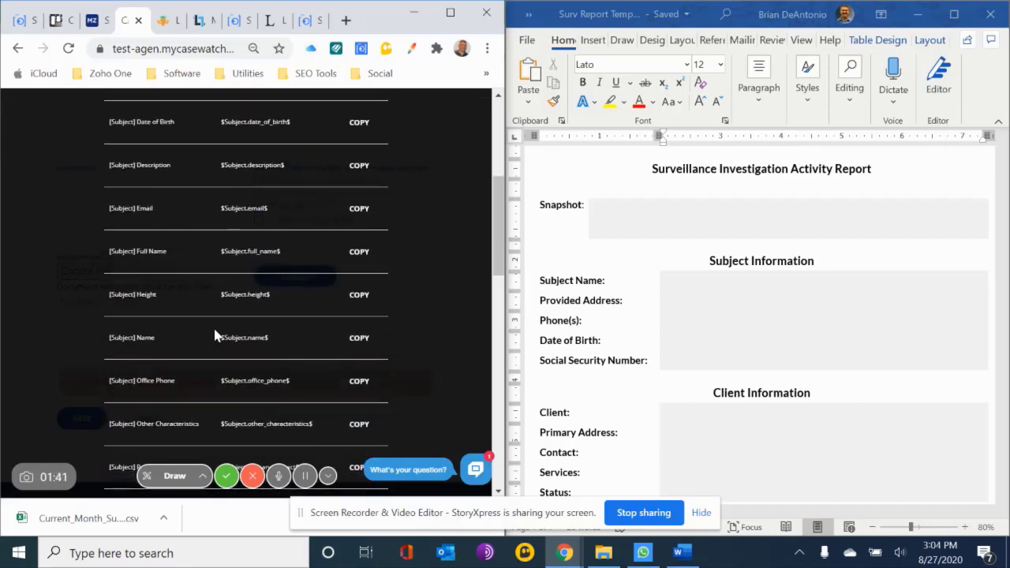
{"action": "left_click", "coordinate": [356, 254]}
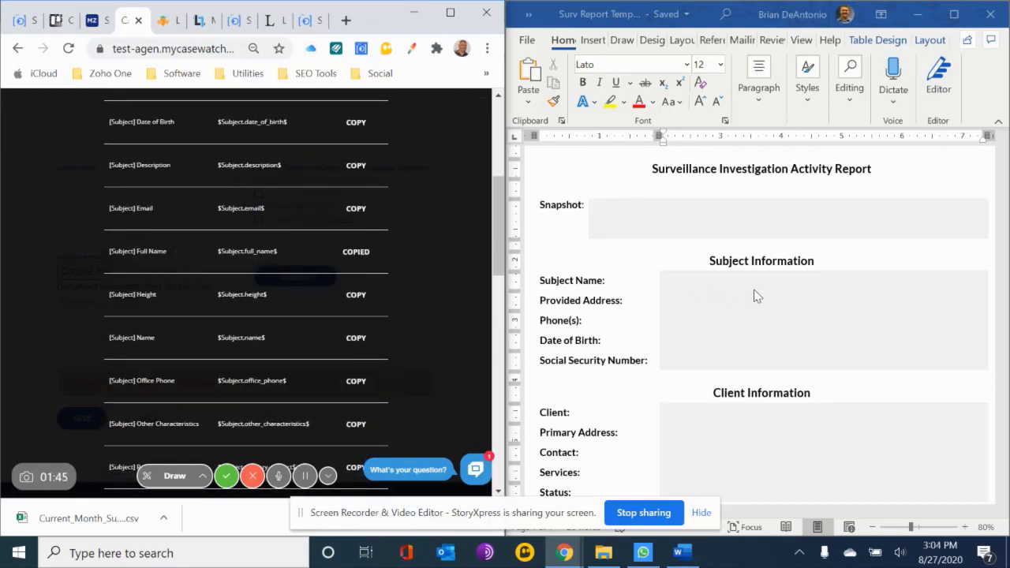
{"action": "left_click", "coordinate": [736, 281]}
{"action": "right_click", "coordinate": [736, 282]}
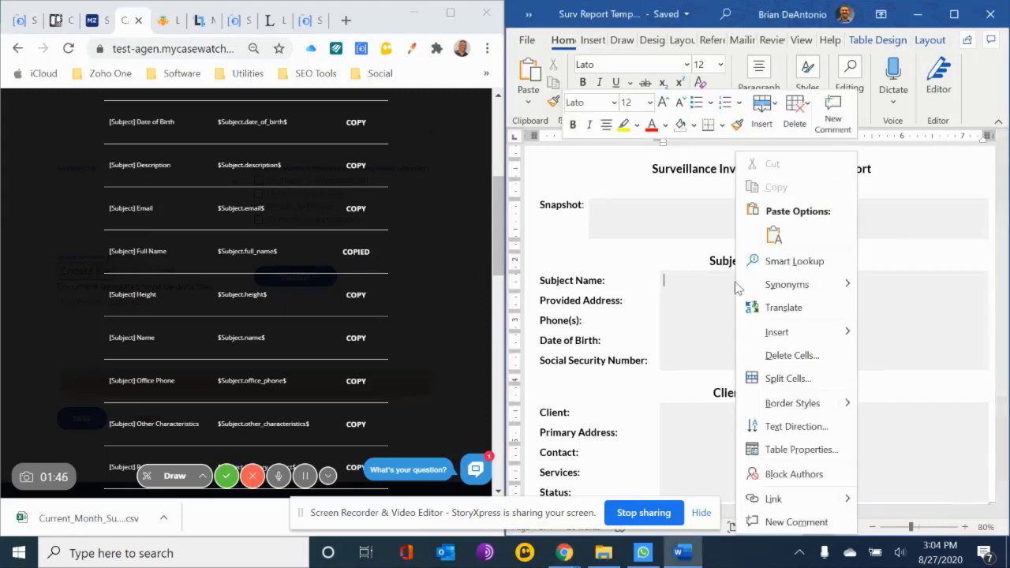
{"action": "left_click", "coordinate": [773, 232]}
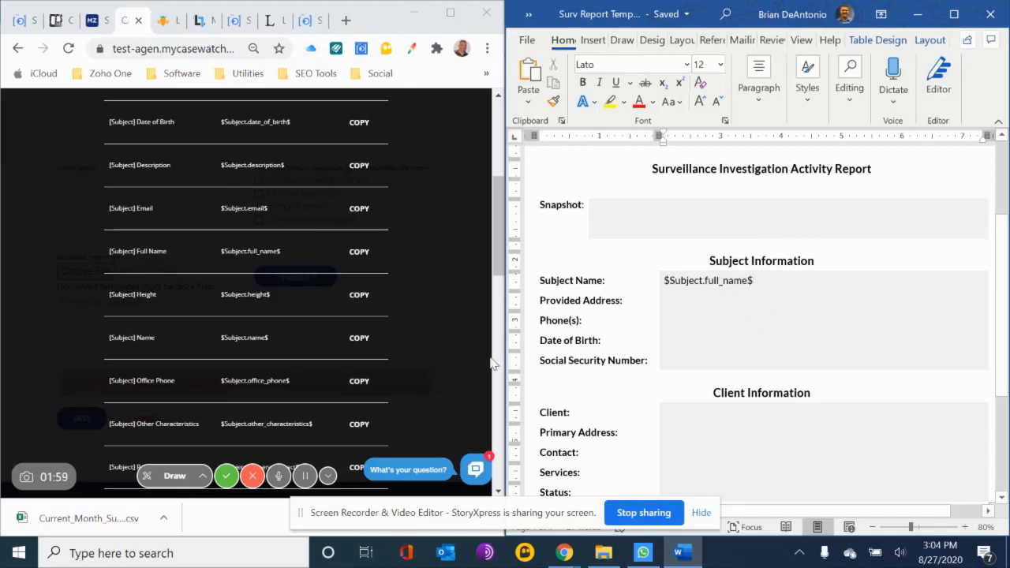
Filter the template variables by "address" and find the subject's address entries
{"action": "scroll", "coordinate": [370, 251], "scroll_direction": "up", "scroll_amount": 5}
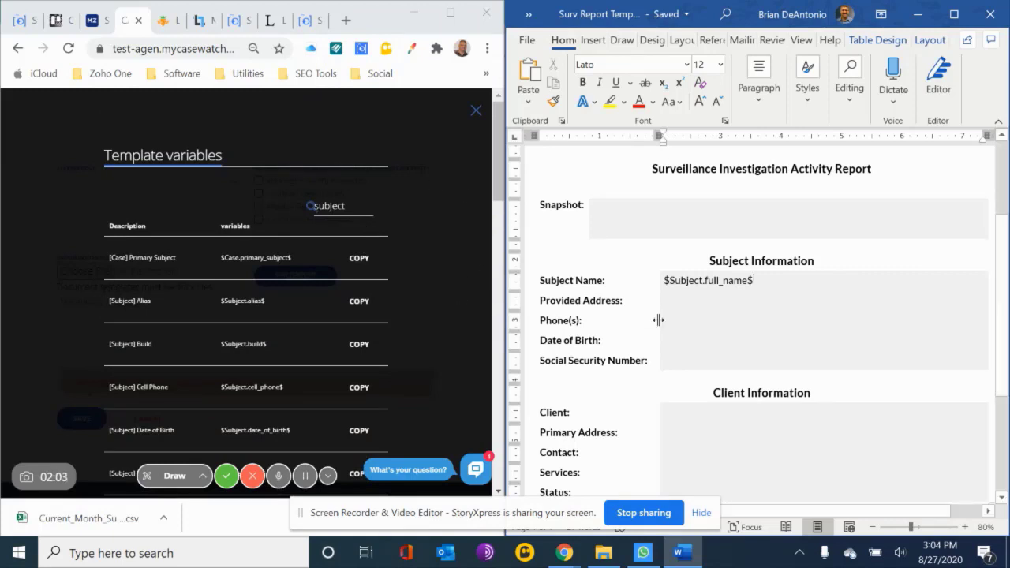
{"action": "scroll", "coordinate": [339, 325], "scroll_direction": "down", "scroll_amount": 5}
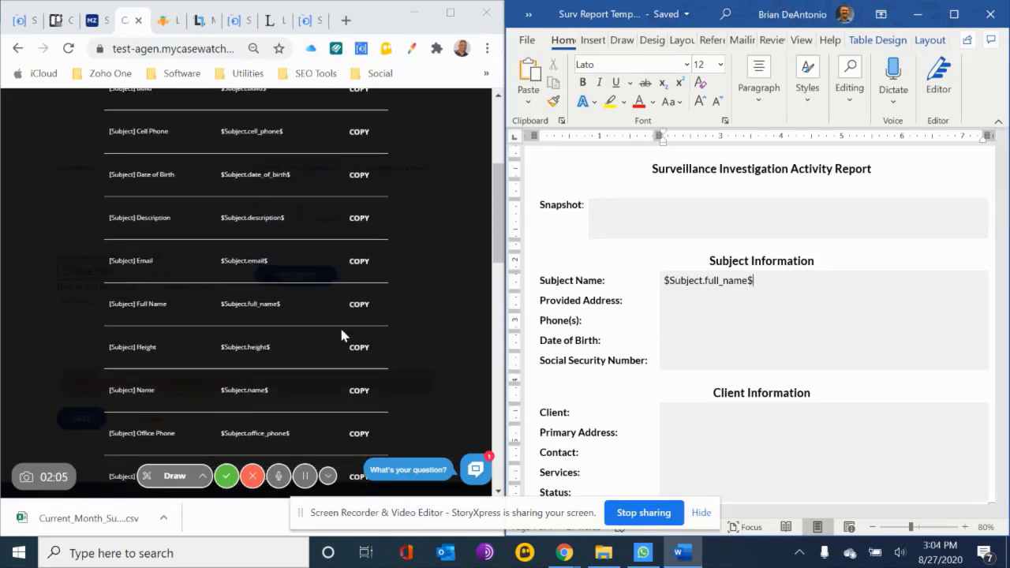
{"action": "scroll", "coordinate": [341, 336], "scroll_direction": "down", "scroll_amount": 2}
{"action": "scroll", "coordinate": [341, 335], "scroll_direction": "down", "scroll_amount": 3}
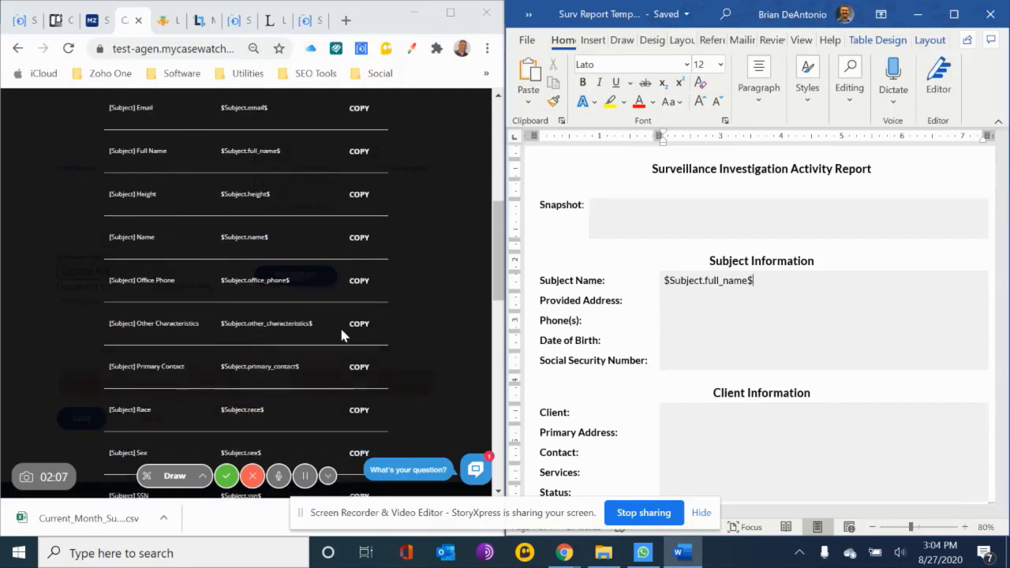
{"action": "scroll", "coordinate": [341, 336], "scroll_direction": "up", "scroll_amount": 8}
{"action": "left_click", "coordinate": [339, 206]}
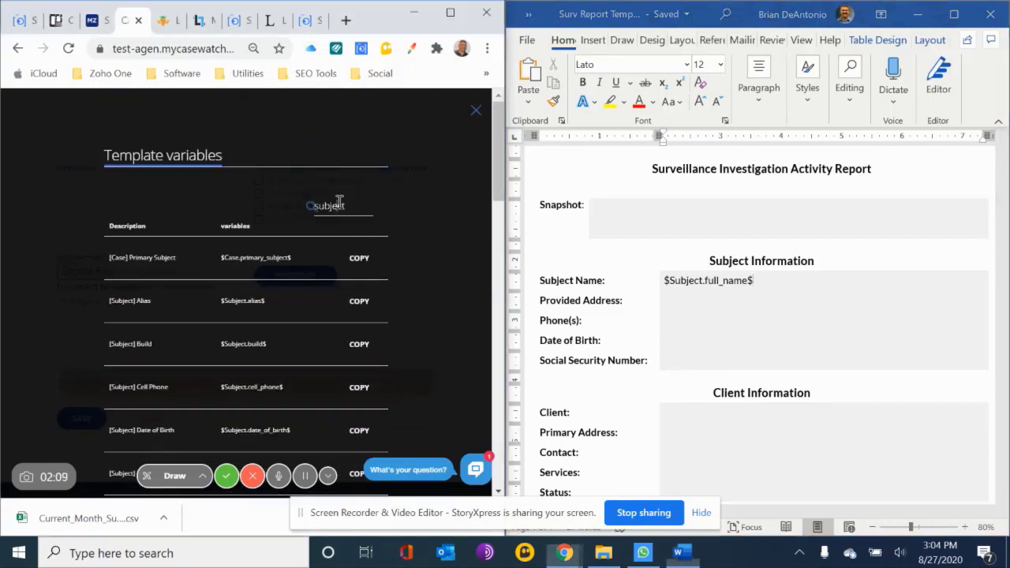
{"action": "double_click", "coordinate": [339, 205]}
{"action": "type", "text": "address"}
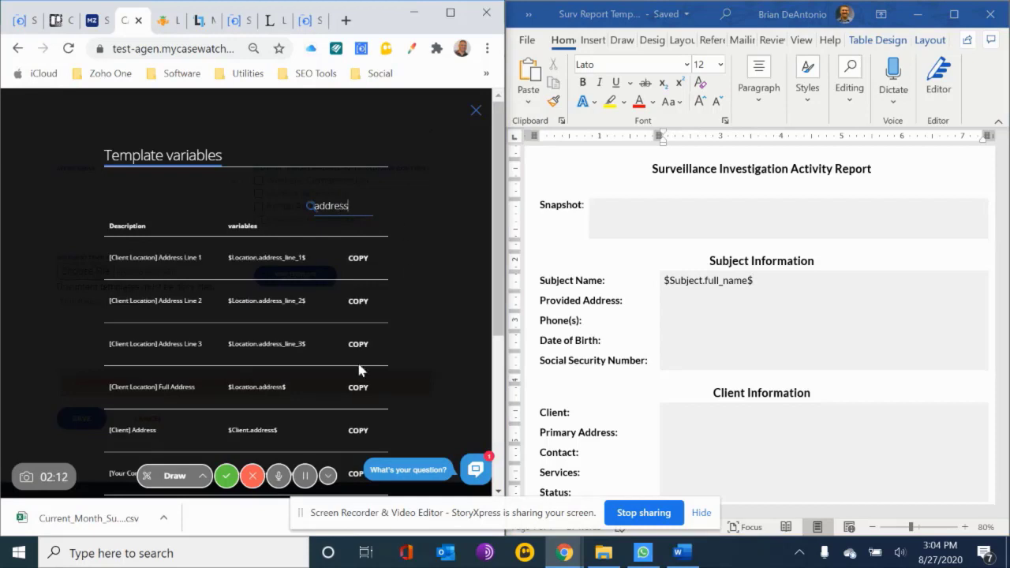
{"action": "scroll", "coordinate": [281, 399], "scroll_direction": "down", "scroll_amount": 1}
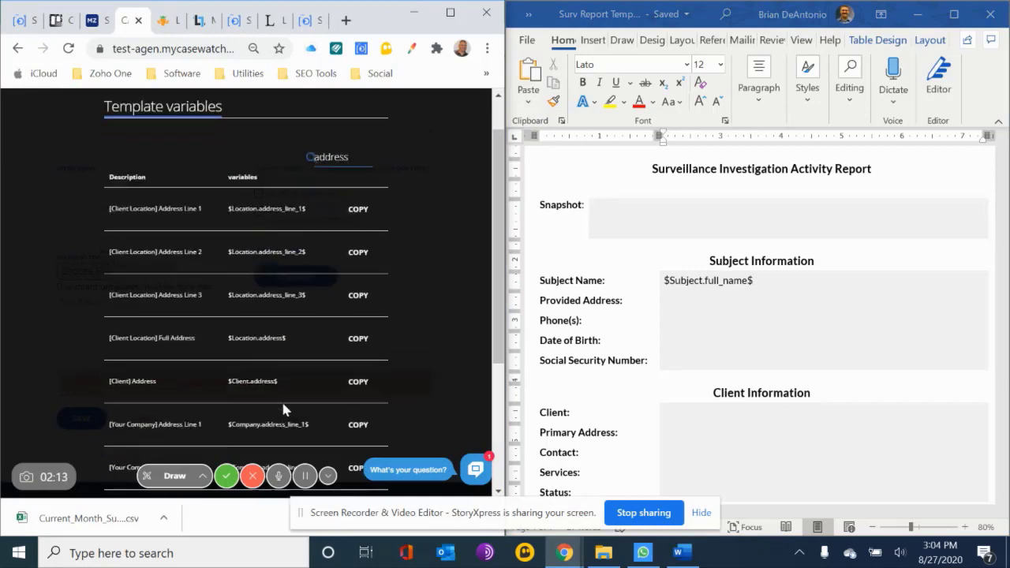
{"action": "scroll", "coordinate": [282, 404], "scroll_direction": "down", "scroll_amount": 2}
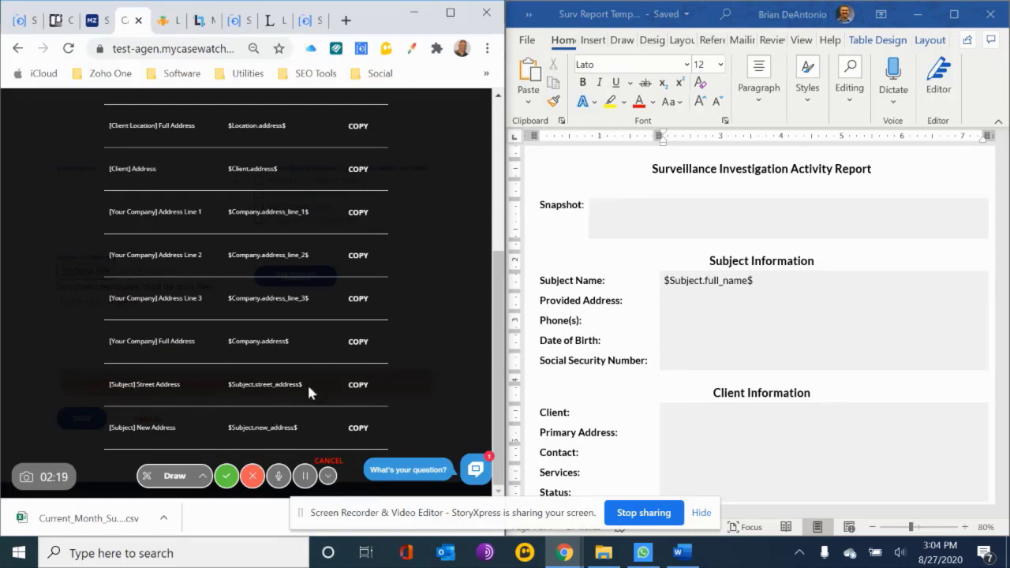
Copy the [Subject] Street Address variable and paste it as text only beside Provided Address in the Word report
{"action": "left_click", "coordinate": [356, 384]}
{"action": "left_click", "coordinate": [696, 302]}
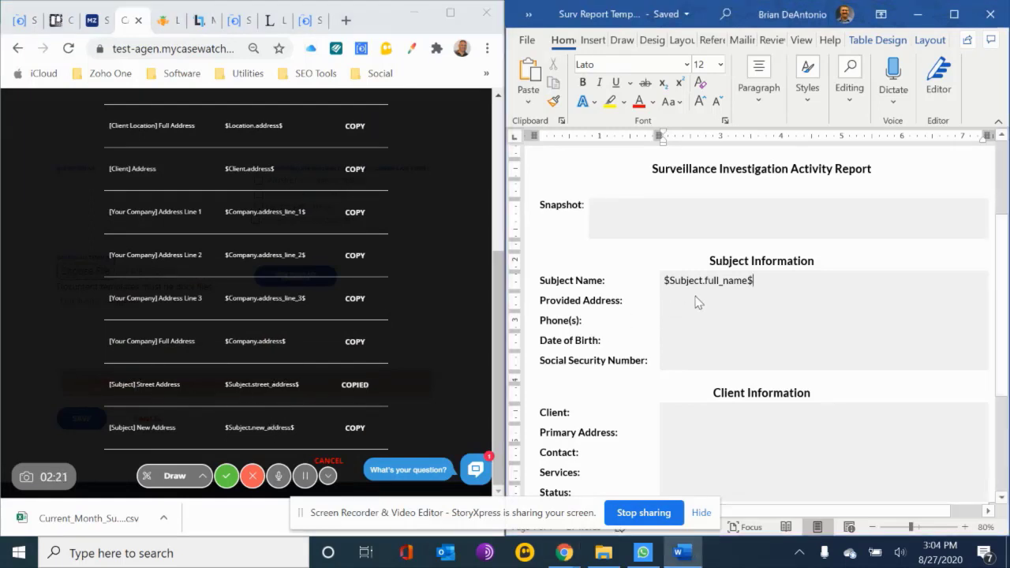
{"action": "right_click", "coordinate": [683, 304]}
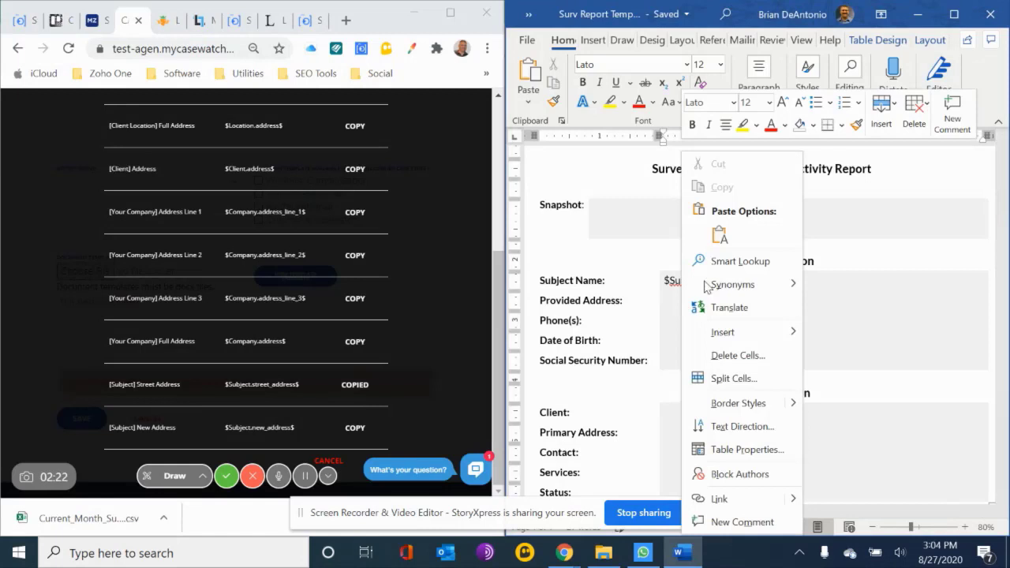
{"action": "left_click", "coordinate": [719, 237]}
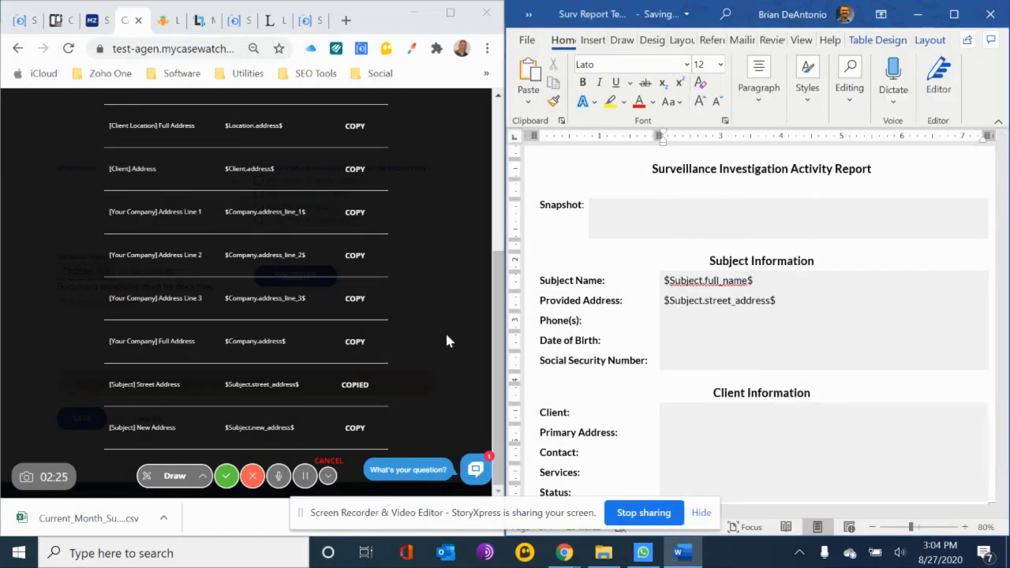
Filter the variables by "phone" and paste the [Subject] Cell Phone variable as text only beside Phone(s) in the Word report
{"action": "scroll", "coordinate": [367, 177], "scroll_direction": "up", "scroll_amount": 4}
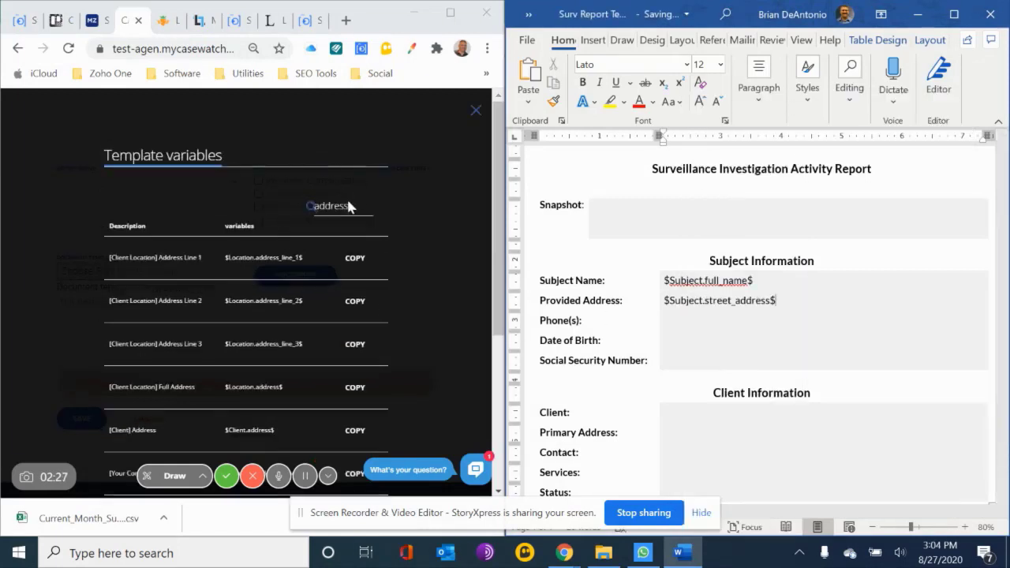
{"action": "double_click", "coordinate": [345, 205]}
{"action": "type", "text": "phone"}
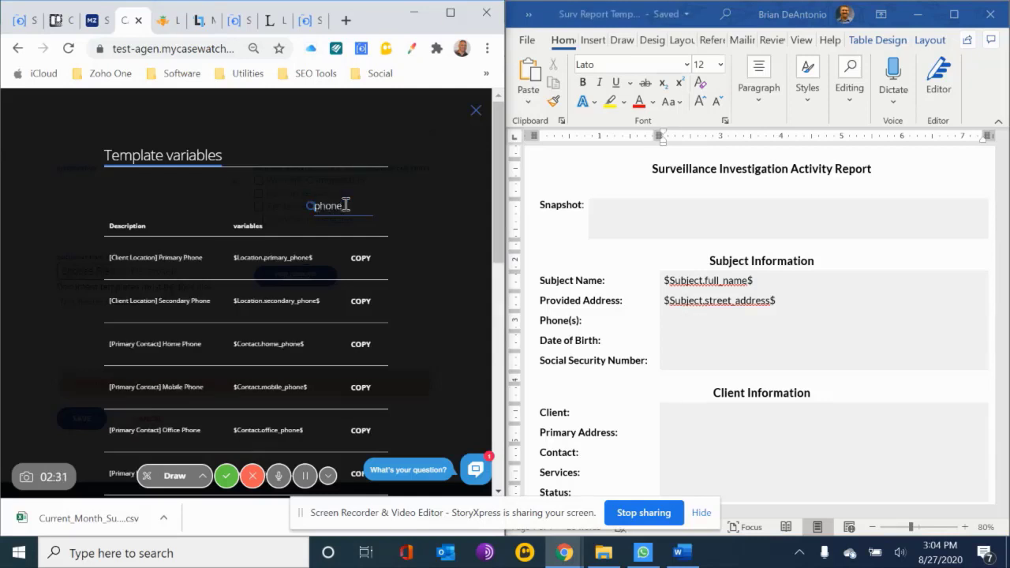
{"action": "scroll", "coordinate": [281, 329], "scroll_direction": "down", "scroll_amount": 10}
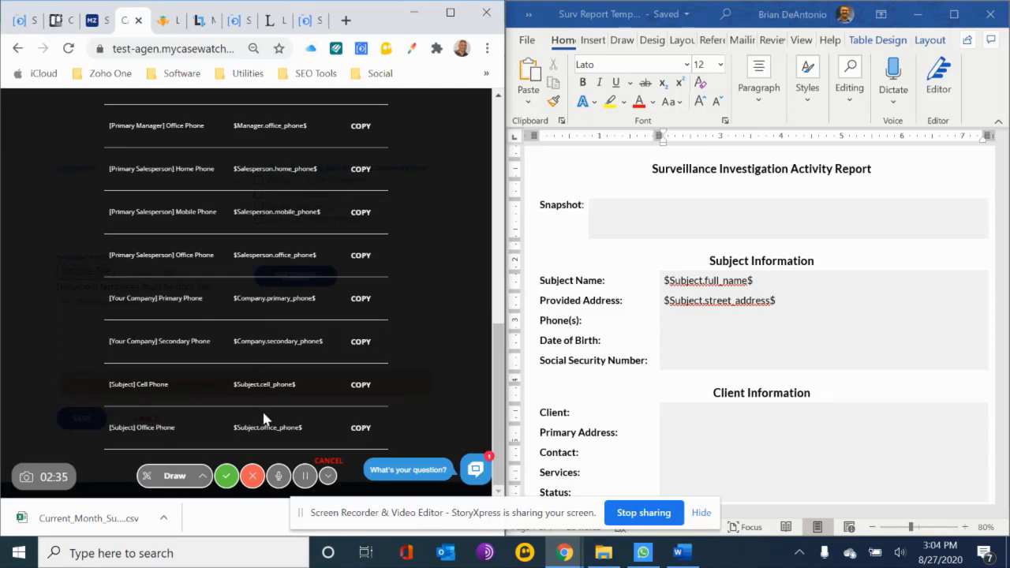
{"action": "left_click", "coordinate": [362, 386]}
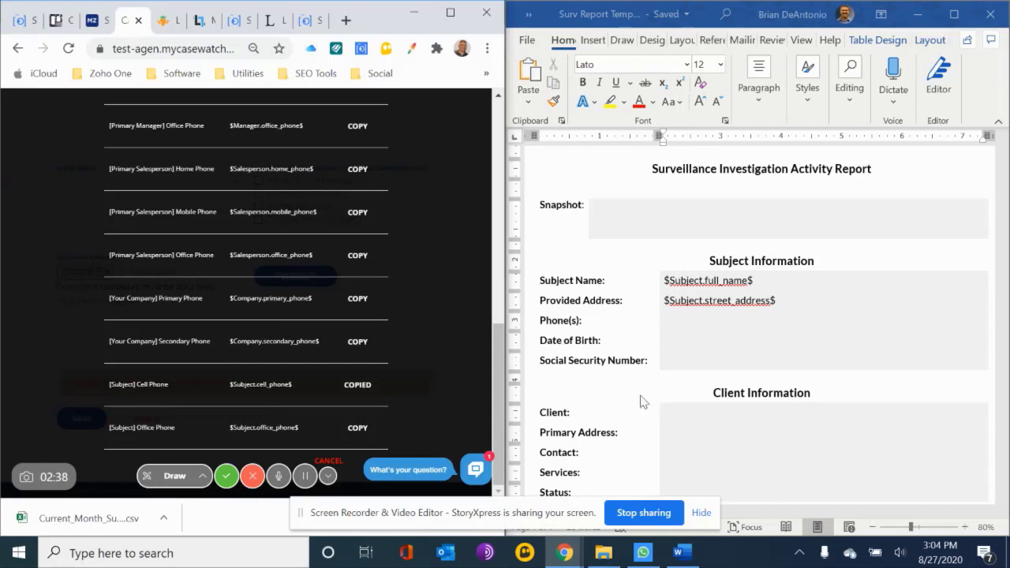
{"action": "left_click", "coordinate": [691, 325]}
{"action": "right_click", "coordinate": [688, 320]}
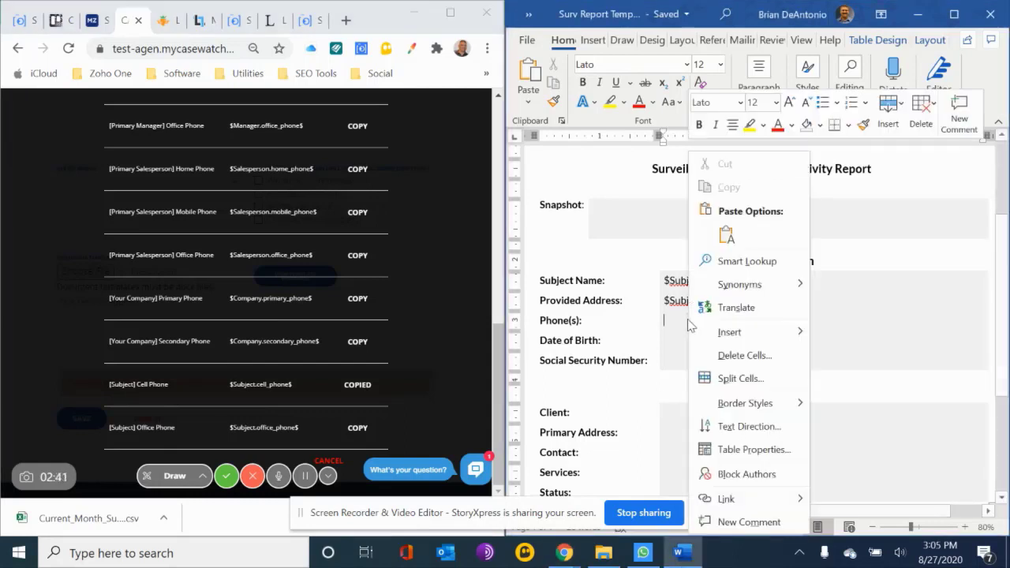
{"action": "left_click", "coordinate": [729, 235]}
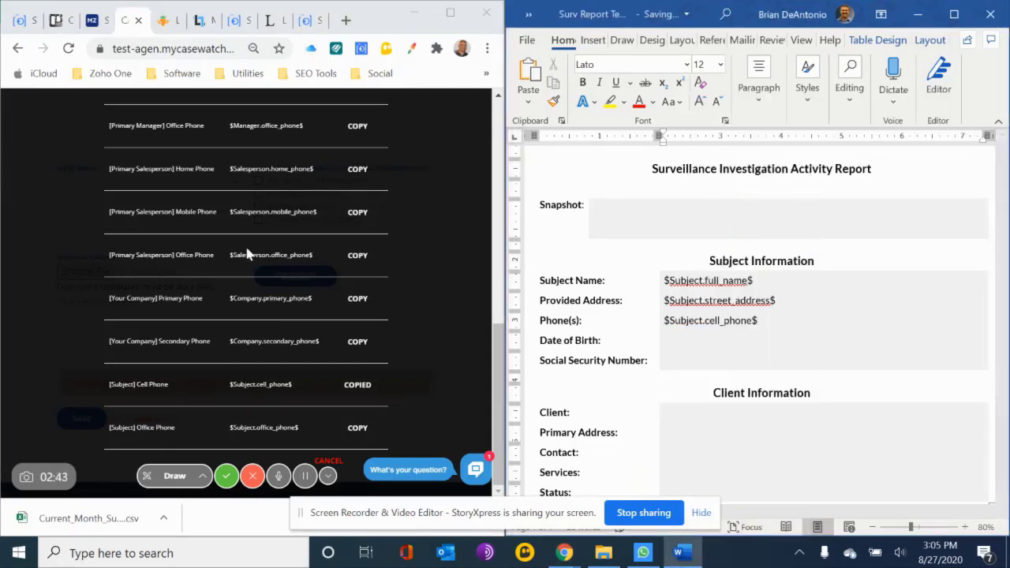
Filter the variables by "subject" and paste the [Subject] Date of Birth variable as text only beside Date of Birth in the Word report
{"action": "scroll", "coordinate": [247, 252], "scroll_direction": "up", "scroll_amount": 10}
{"action": "double_click", "coordinate": [340, 205]}
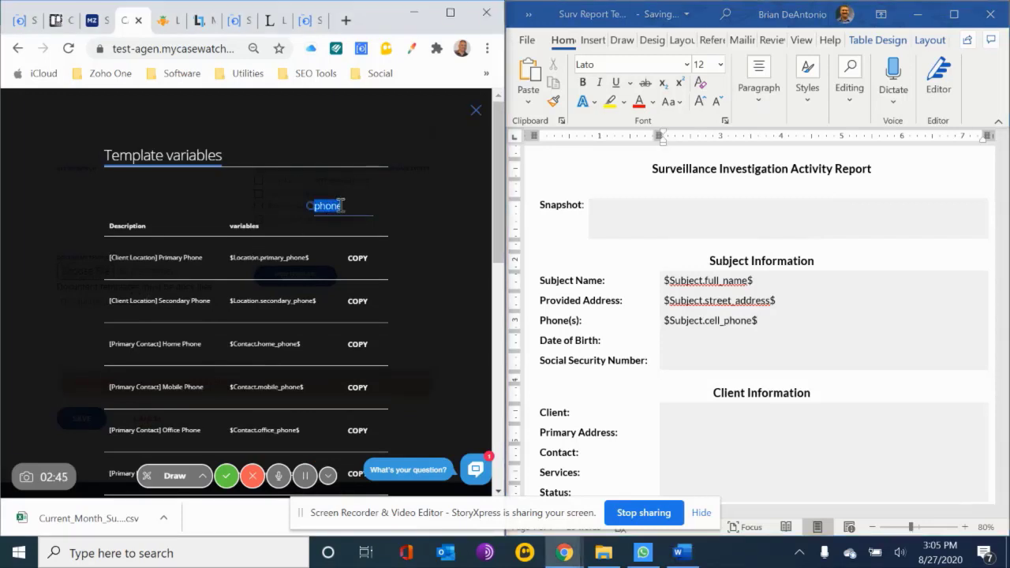
{"action": "key", "text": "BackSpace"}
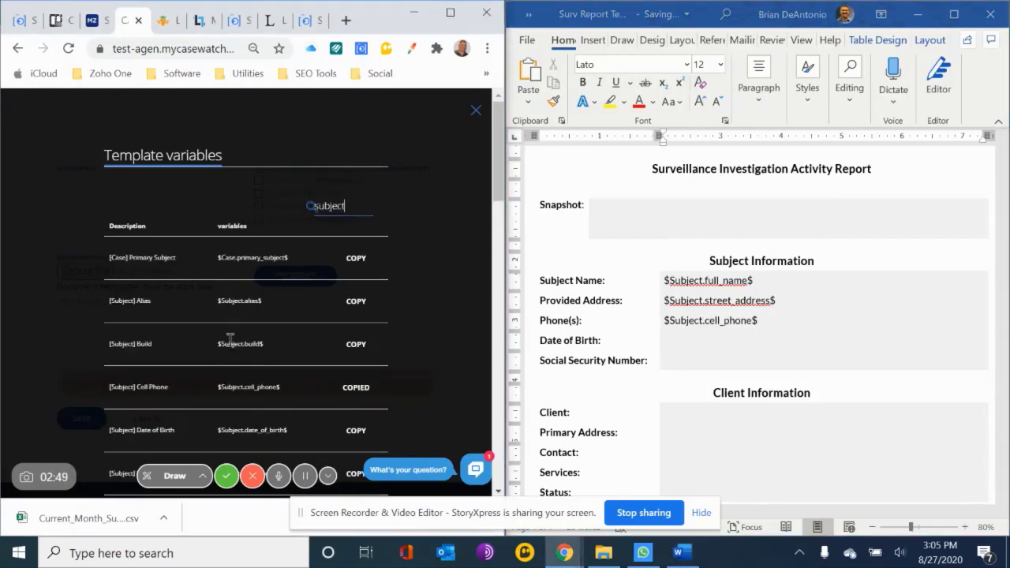
{"action": "scroll", "coordinate": [229, 338], "scroll_direction": "down", "scroll_amount": 3}
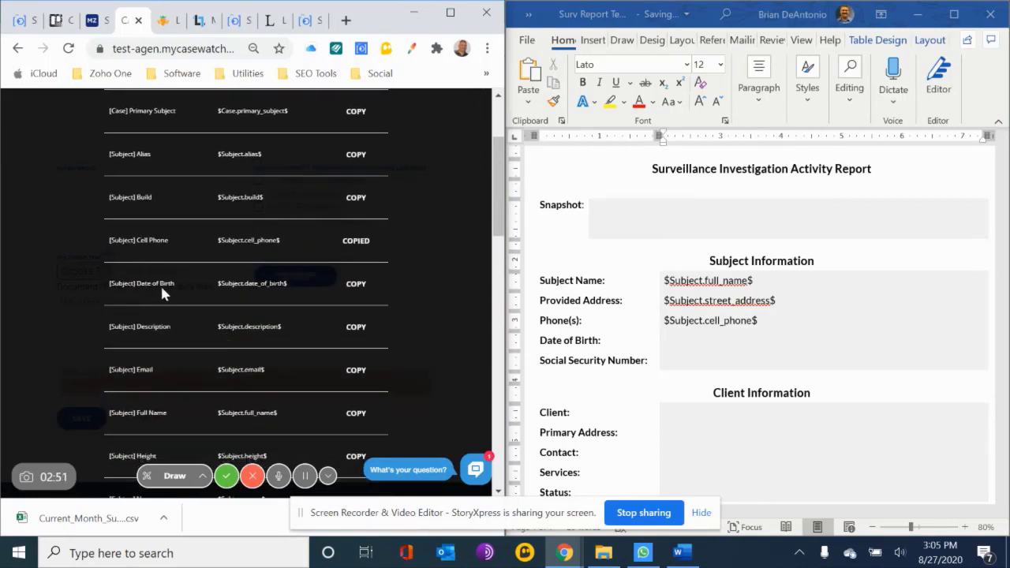
{"action": "left_click", "coordinate": [356, 283]}
{"action": "right_click", "coordinate": [678, 340]}
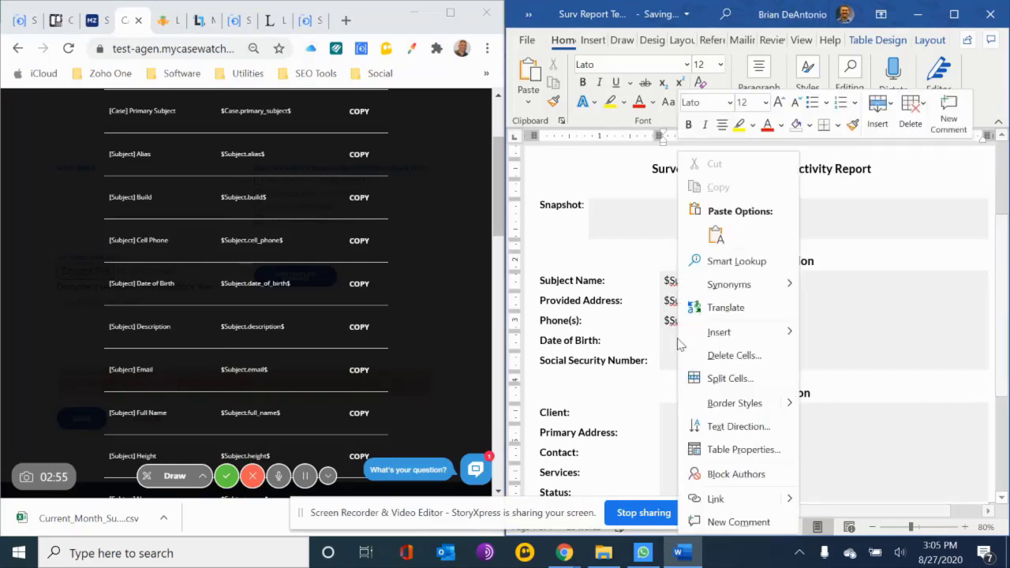
{"action": "left_click", "coordinate": [716, 234]}
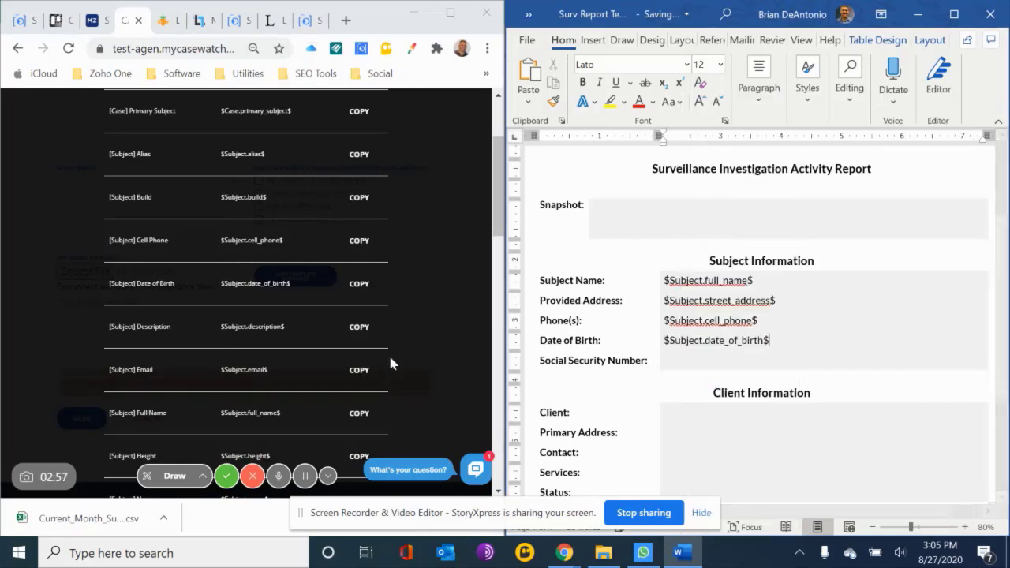
Filter the variables by "ssn" and paste the [Subject] SSN variable as text only beside Social Security Number in the Word report
{"action": "scroll", "coordinate": [391, 363], "scroll_direction": "down", "scroll_amount": 2}
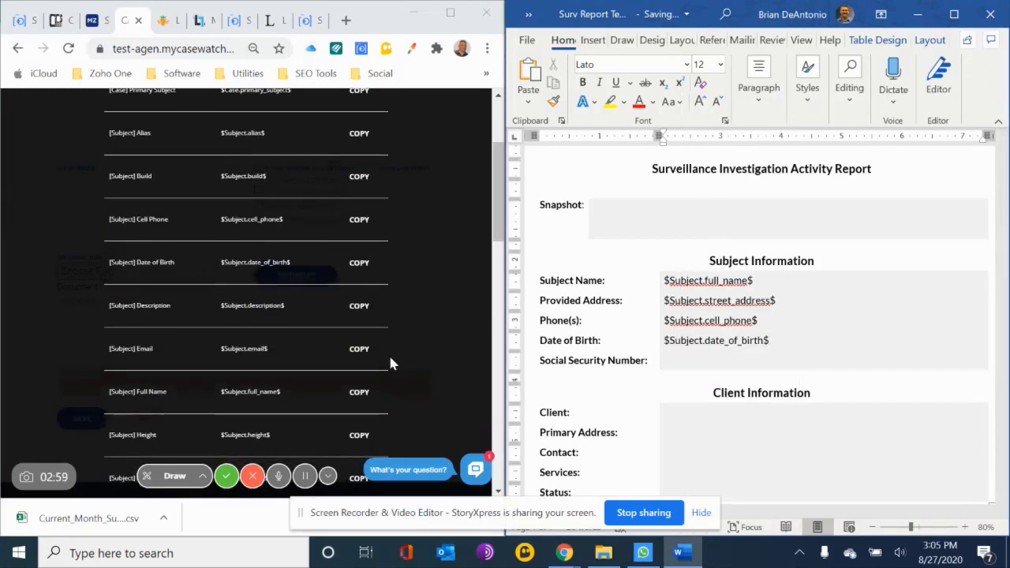
{"action": "scroll", "coordinate": [391, 363], "scroll_direction": "down", "scroll_amount": 3}
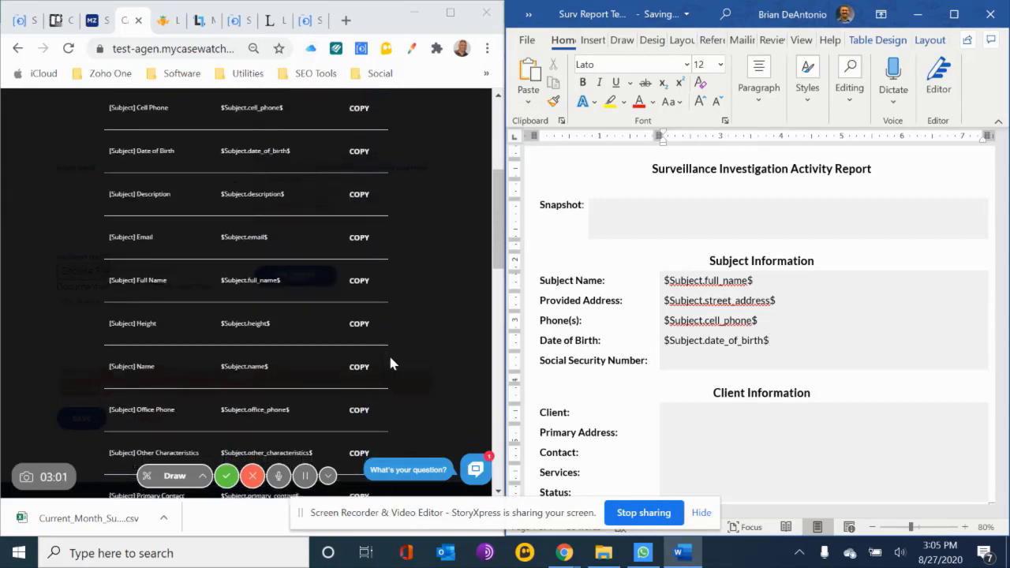
{"action": "scroll", "coordinate": [390, 363], "scroll_direction": "down", "scroll_amount": 5}
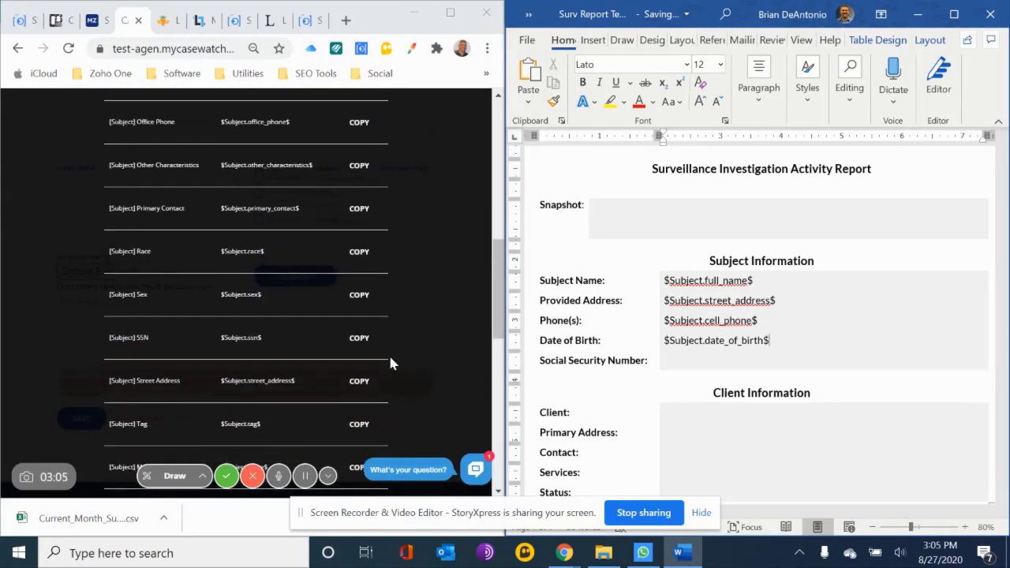
{"action": "scroll", "coordinate": [391, 363], "scroll_direction": "down", "scroll_amount": 3}
{"action": "scroll", "coordinate": [391, 363], "scroll_direction": "down", "scroll_amount": 8}
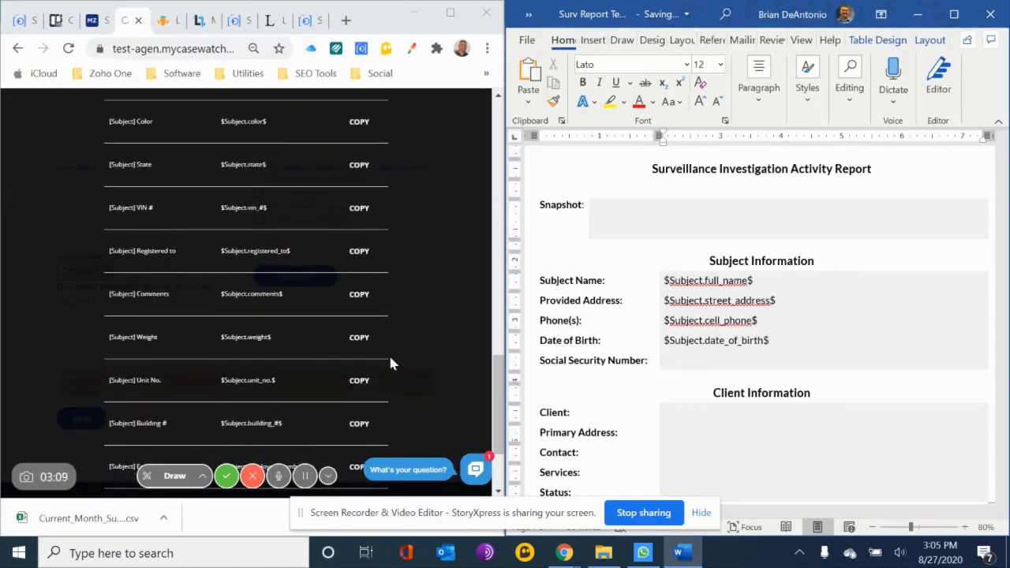
{"action": "scroll", "coordinate": [388, 352], "scroll_direction": "up", "scroll_amount": 20}
{"action": "double_click", "coordinate": [331, 203]}
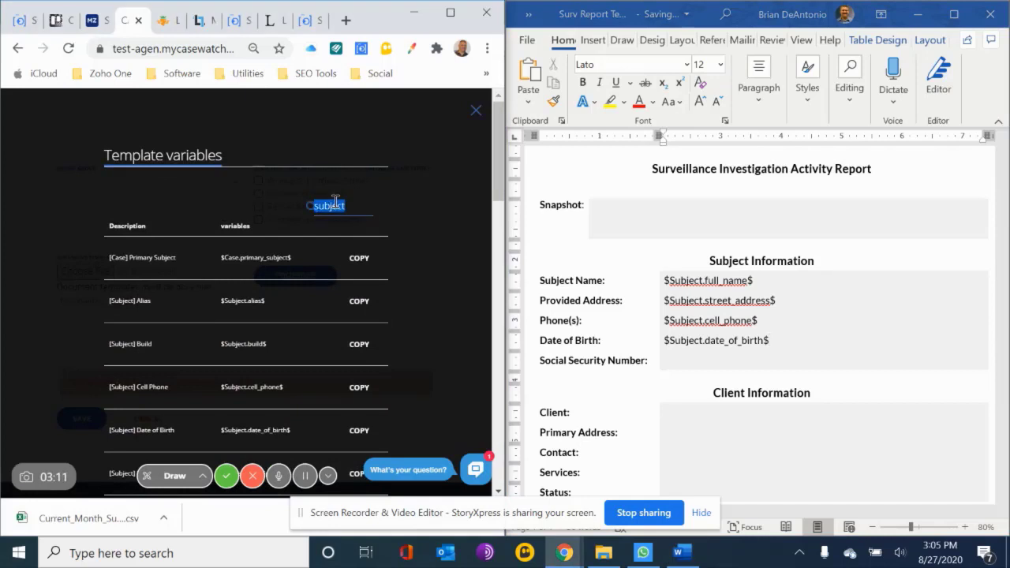
{"action": "type", "text": "ssn"}
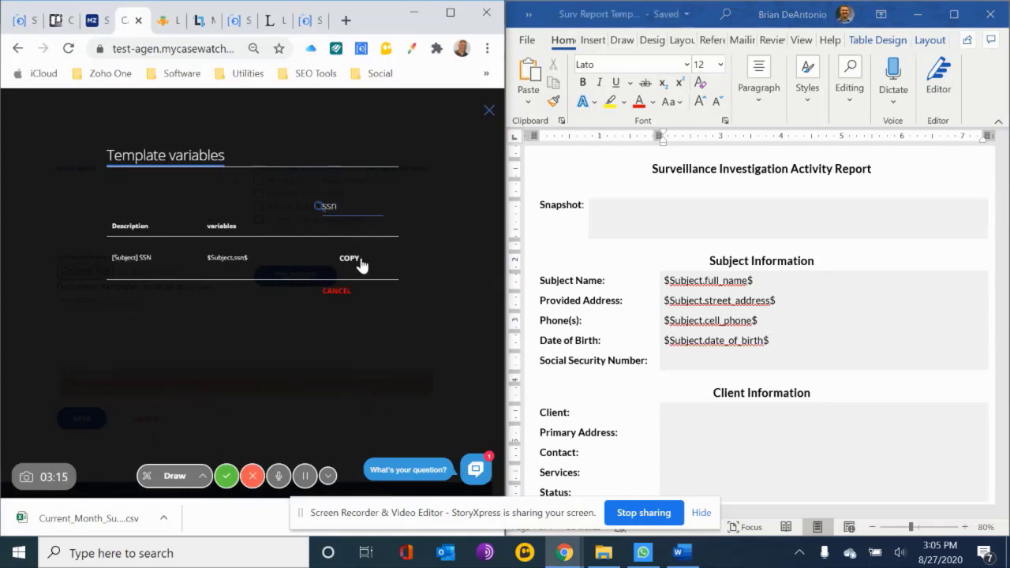
{"action": "left_click", "coordinate": [361, 265]}
{"action": "left_click", "coordinate": [702, 361]}
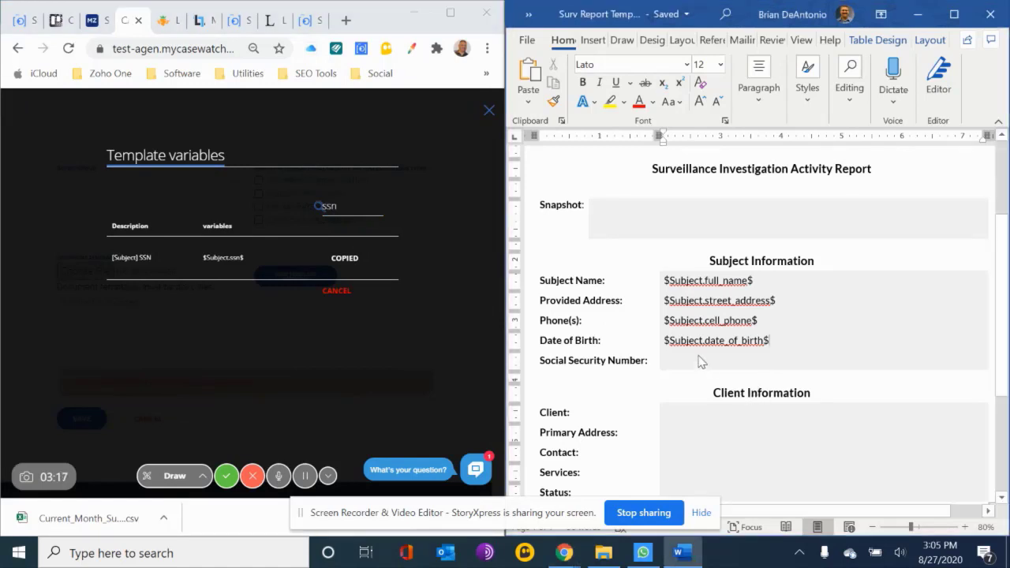
{"action": "right_click", "coordinate": [690, 360]}
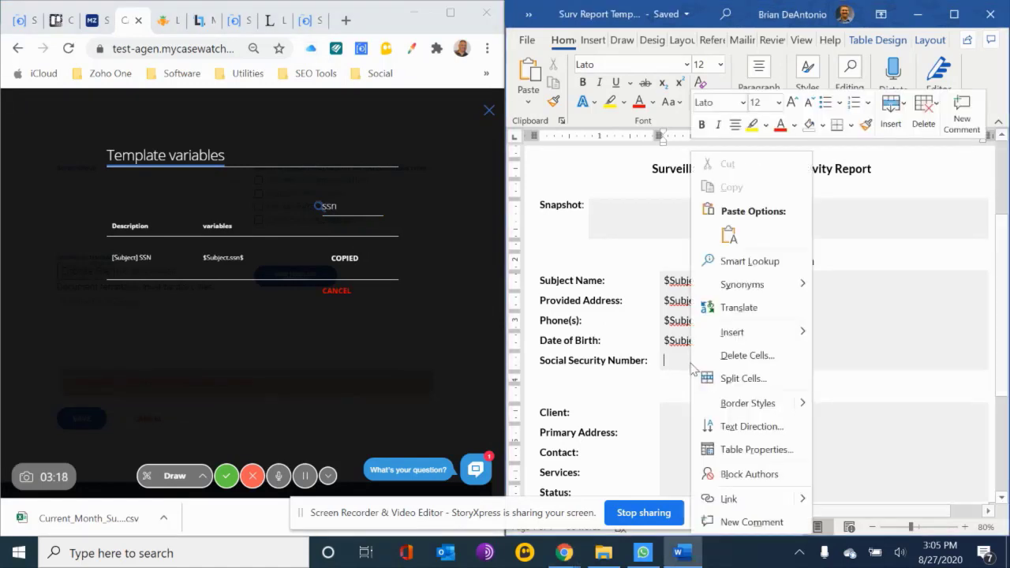
{"action": "left_click", "coordinate": [727, 235]}
Filter the variables by "client" and paste the [Client] Name variable as text only beside Client in the Word report
{"action": "scroll", "coordinate": [848, 309], "scroll_direction": "down", "scroll_amount": 5}
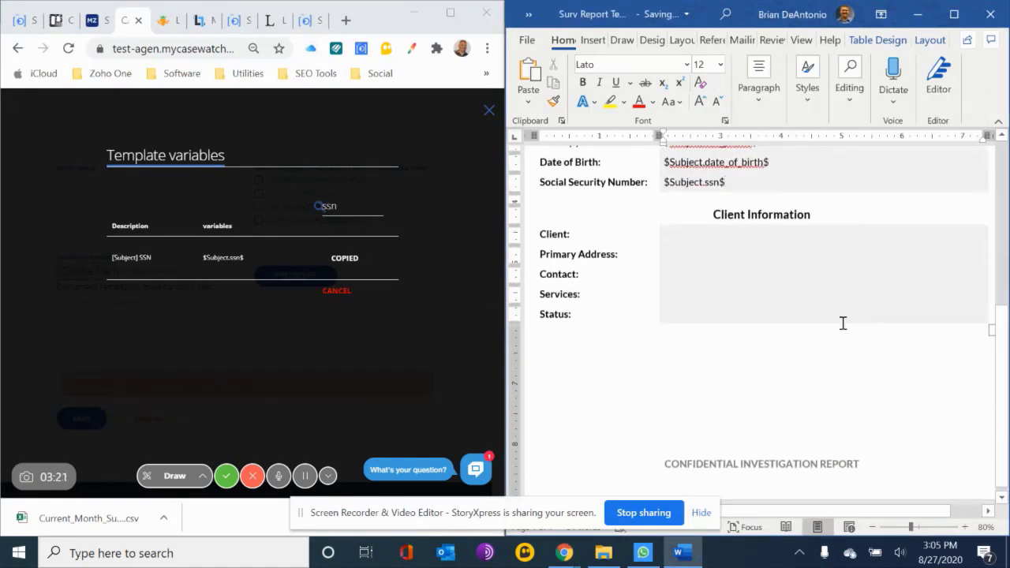
{"action": "left_click", "coordinate": [350, 205]}
{"action": "double_click", "coordinate": [351, 204]}
{"action": "type", "text": "client"}
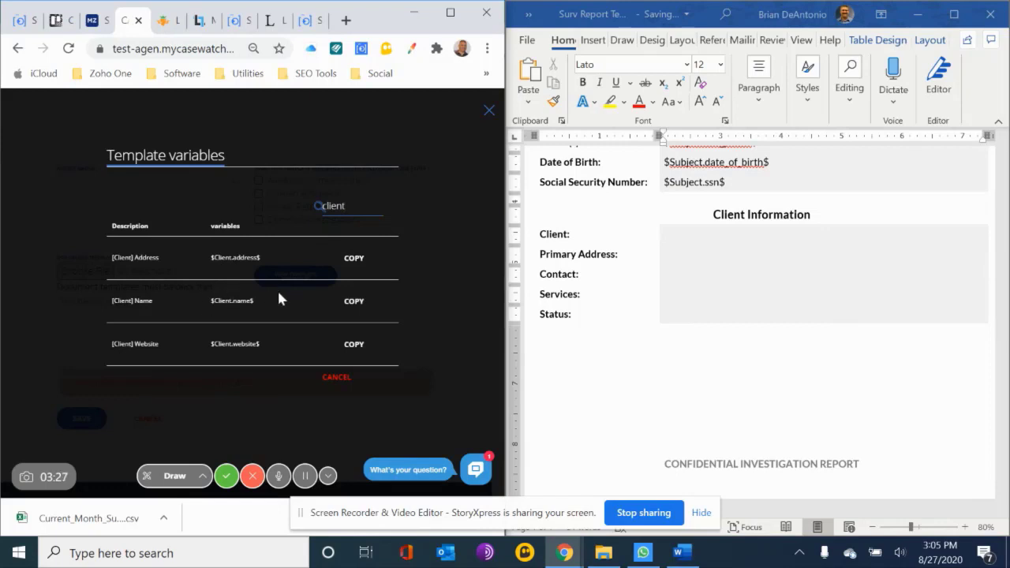
{"action": "left_click", "coordinate": [353, 301]}
{"action": "left_click", "coordinate": [695, 234]}
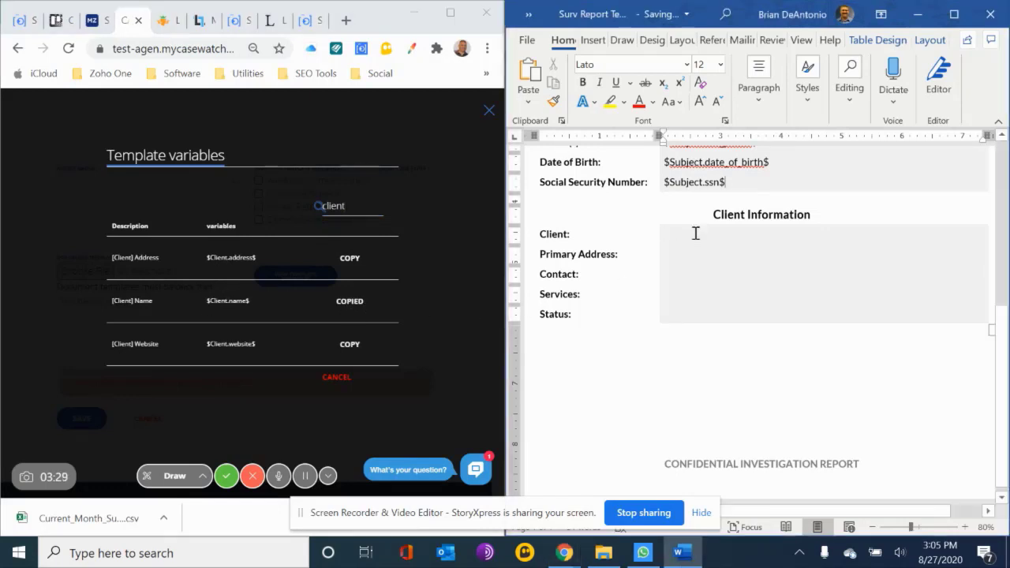
{"action": "right_click", "coordinate": [693, 233]}
{"action": "left_click", "coordinate": [732, 234]}
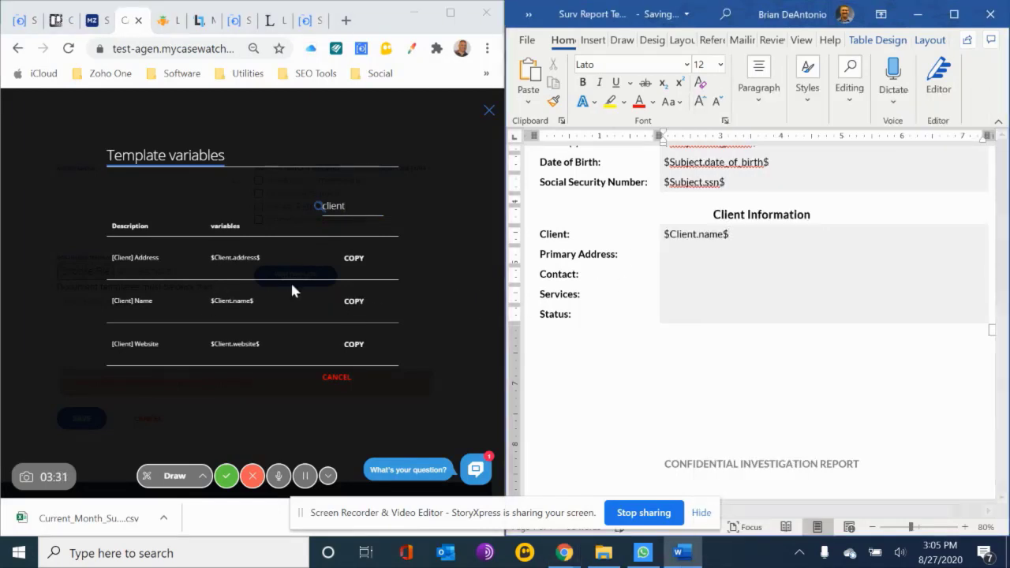
Copy the [Client] Address variable and paste it as text only beside Primary Address in the Client Information section
{"action": "left_click", "coordinate": [353, 303]}
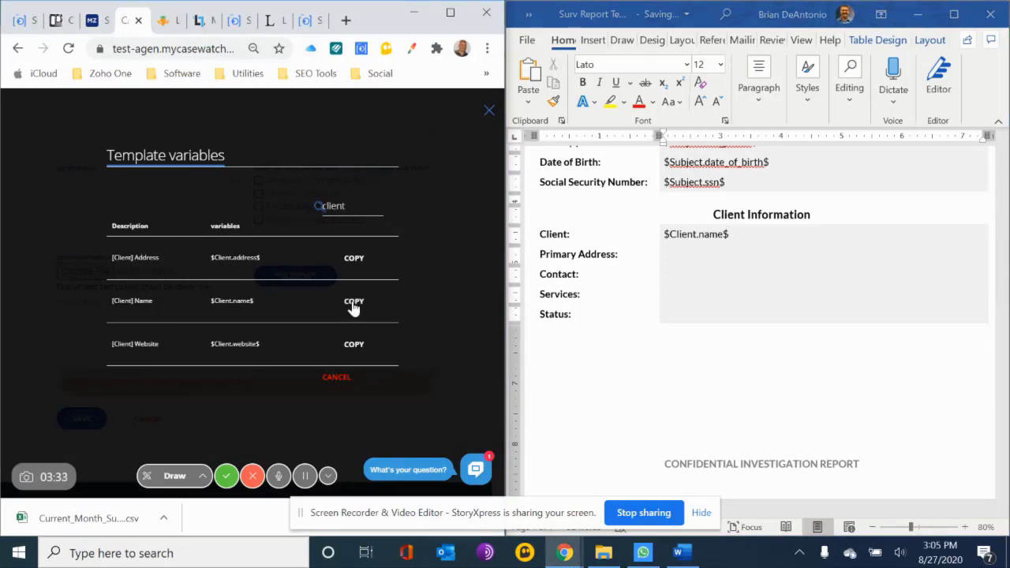
{"action": "left_click", "coordinate": [353, 303]}
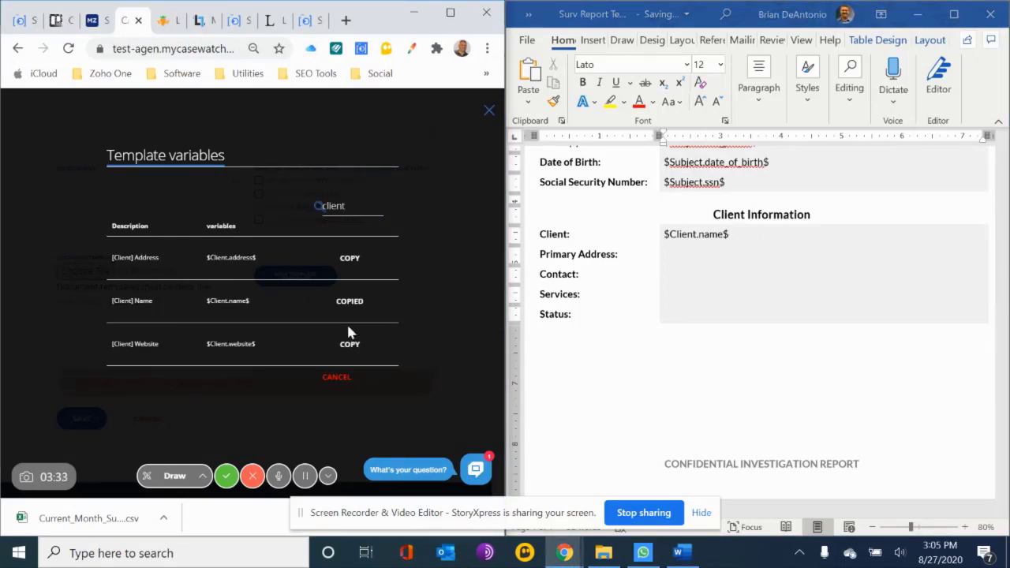
{"action": "left_click", "coordinate": [351, 260]}
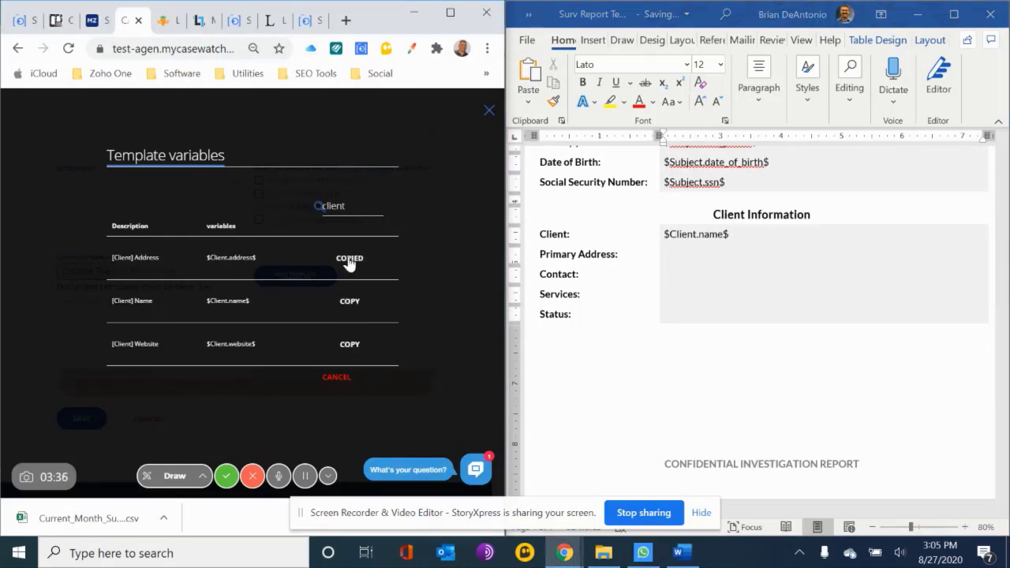
{"action": "left_click", "coordinate": [677, 261]}
{"action": "right_click", "coordinate": [681, 263]}
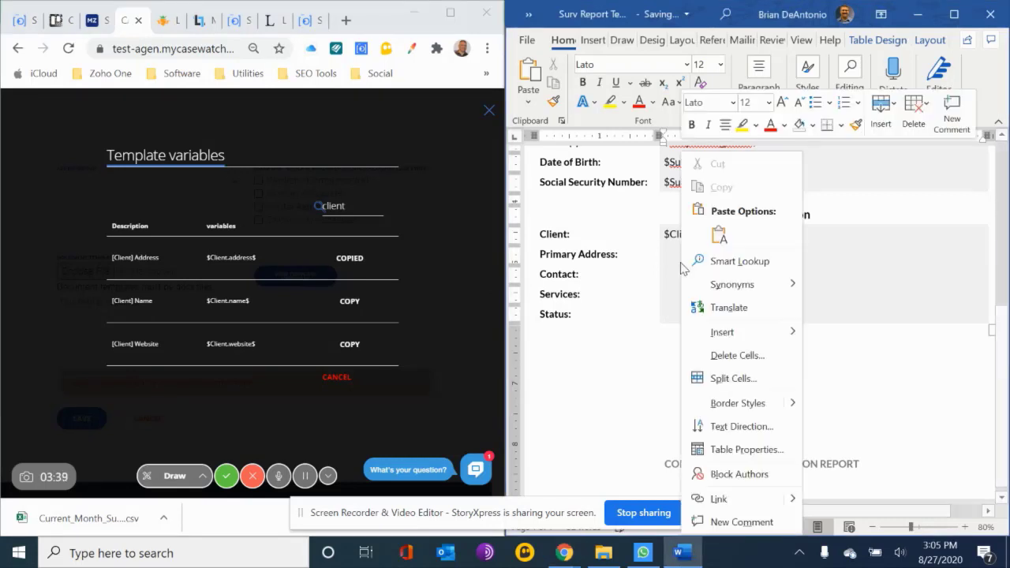
{"action": "left_click", "coordinate": [726, 233]}
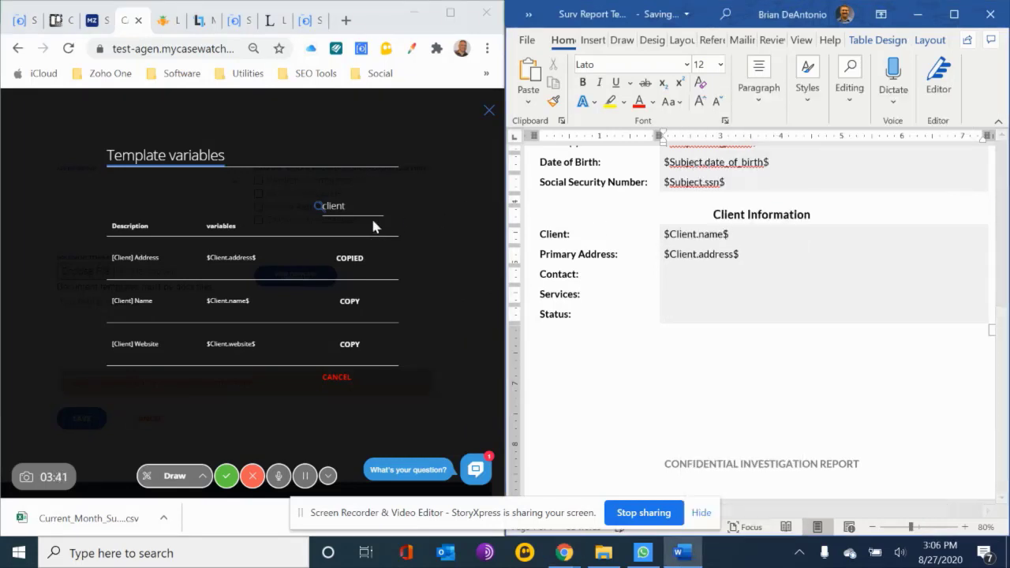
Filter the variables by "contact" and paste the [Primary Contact] Full Name variable as text only beside Contact in the Word report
{"action": "double_click", "coordinate": [334, 203]}
{"action": "type", "text": "contact"}
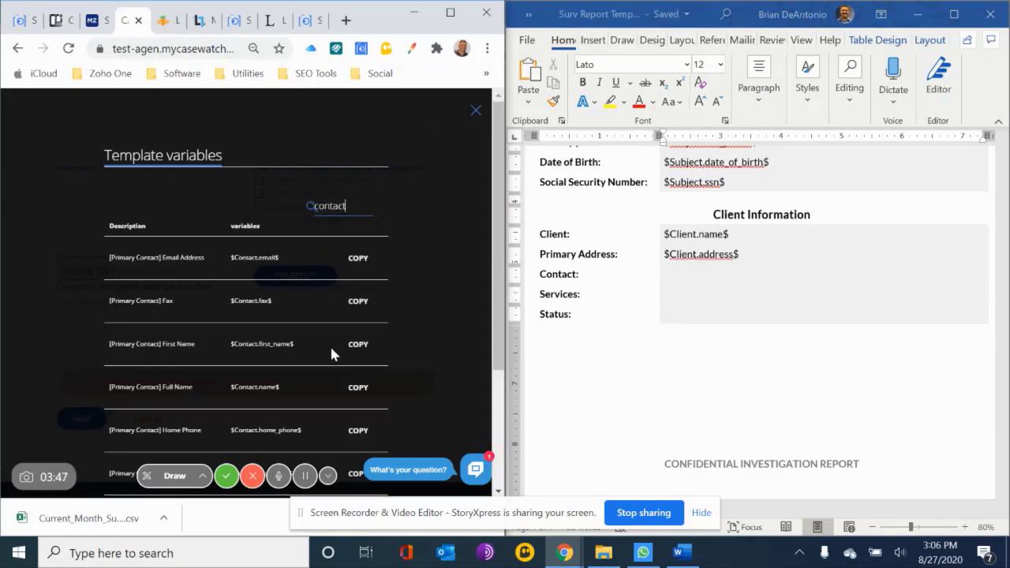
{"action": "scroll", "coordinate": [331, 351], "scroll_direction": "down", "scroll_amount": 1}
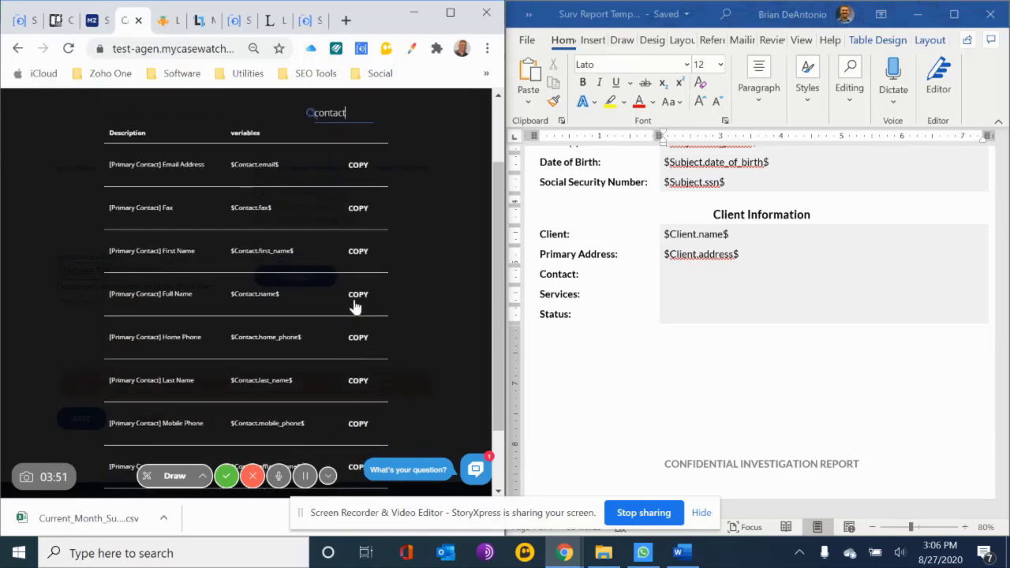
{"action": "left_click", "coordinate": [355, 298]}
{"action": "left_click", "coordinate": [685, 282]}
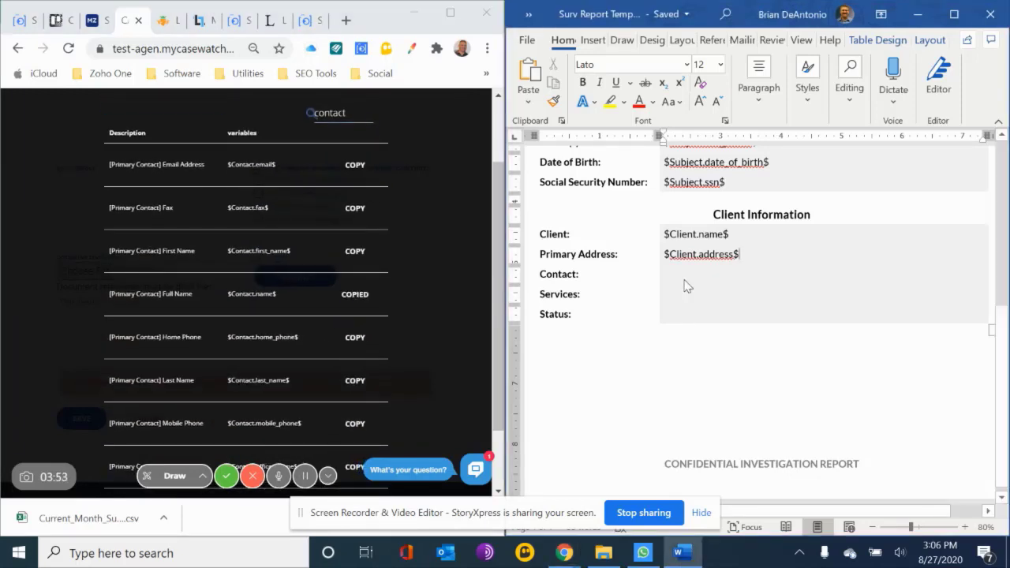
{"action": "right_click", "coordinate": [685, 280]}
{"action": "left_click", "coordinate": [719, 234]}
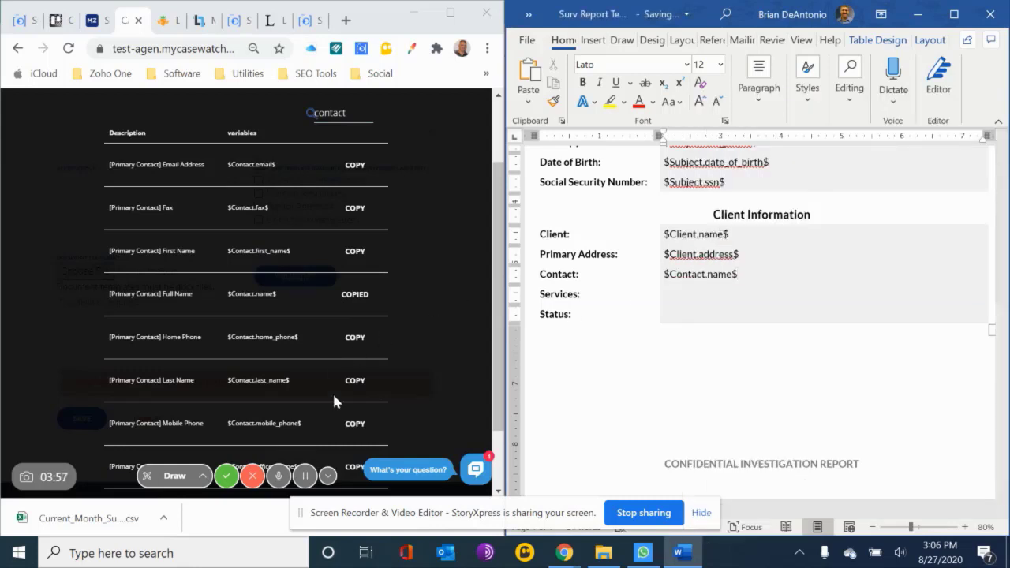
Filter the variables by "services" and paste the [Case] Case Services variable as text only beside Services in the Word report
{"action": "double_click", "coordinate": [329, 112]}
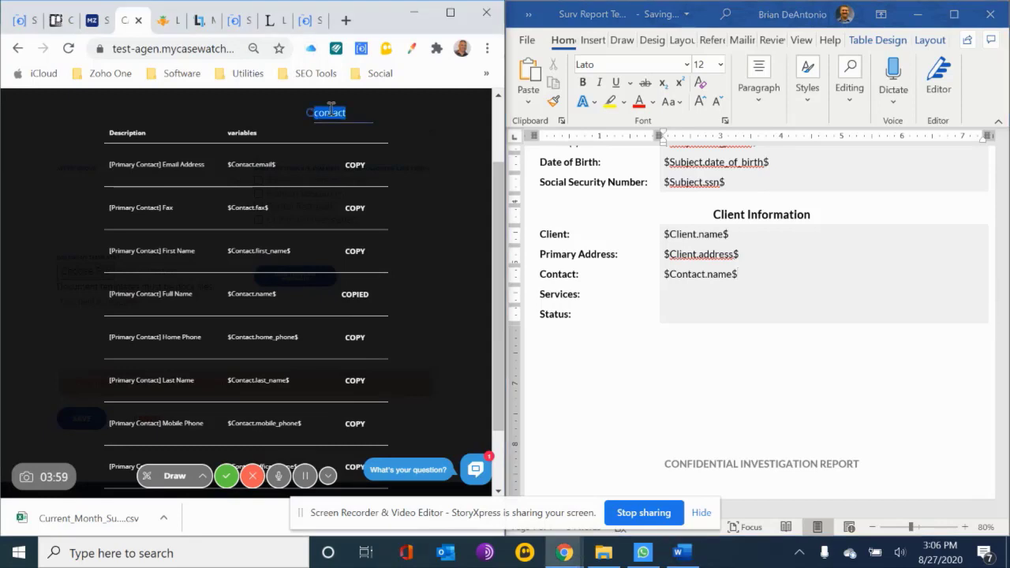
{"action": "type", "text": "sen"}
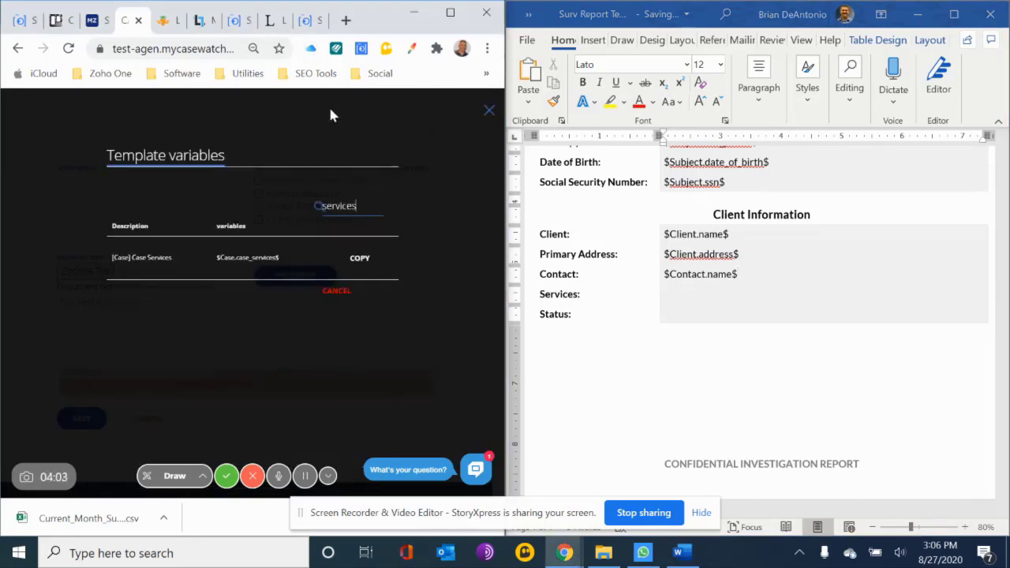
{"action": "left_click", "coordinate": [361, 258]}
{"action": "left_click", "coordinate": [682, 298]}
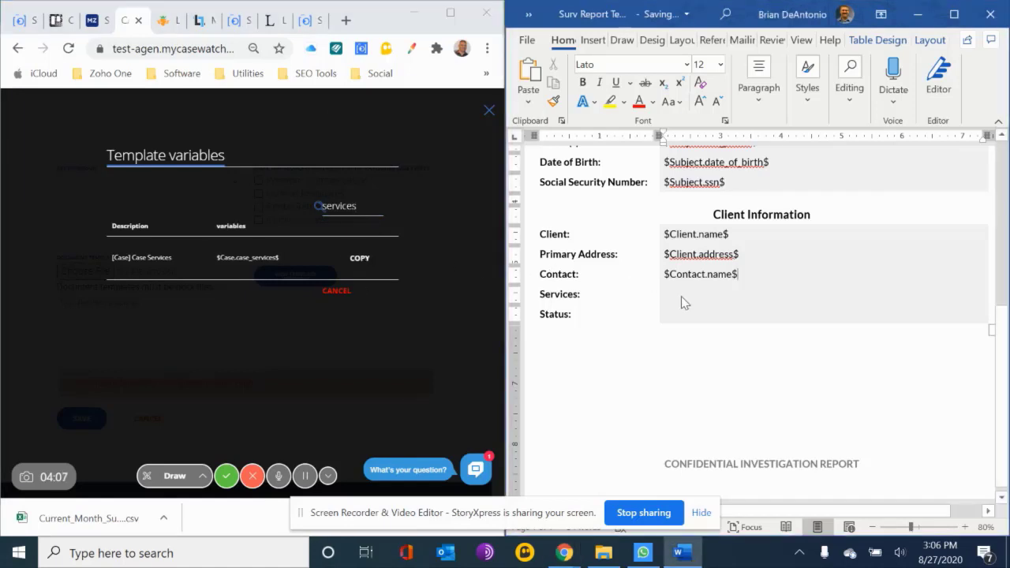
{"action": "left_click", "coordinate": [680, 296]}
{"action": "right_click", "coordinate": [682, 297]}
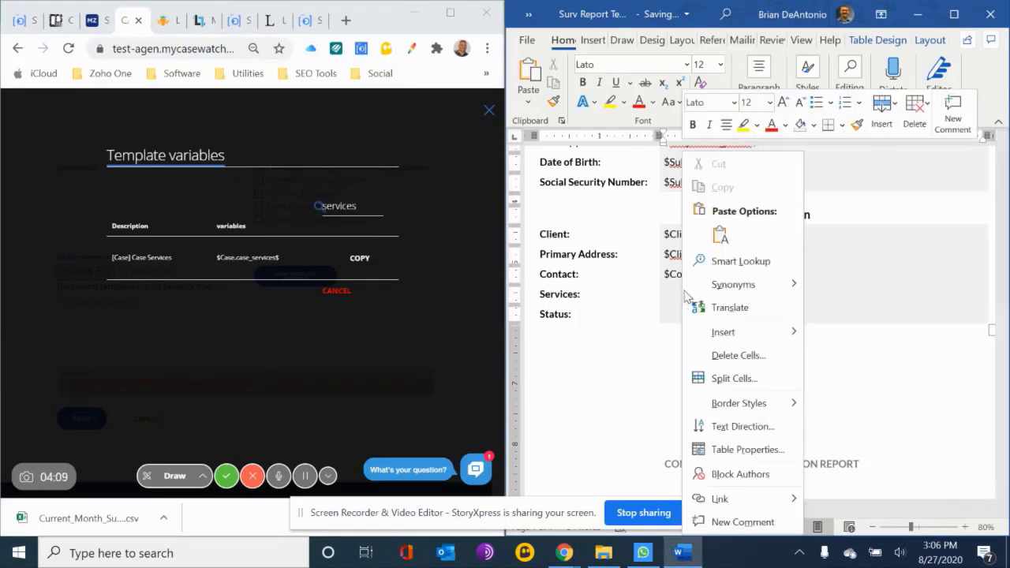
{"action": "left_click", "coordinate": [719, 235]}
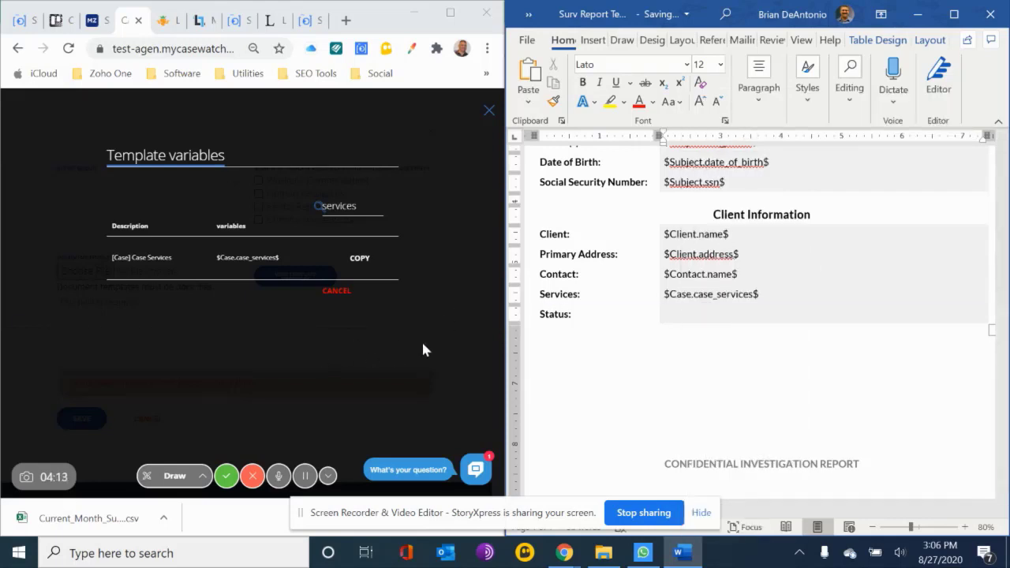
Filter the variables by "status" and paste the [Case] Case Status variable as text only beside Status in the Word report
{"action": "double_click", "coordinate": [356, 205]}
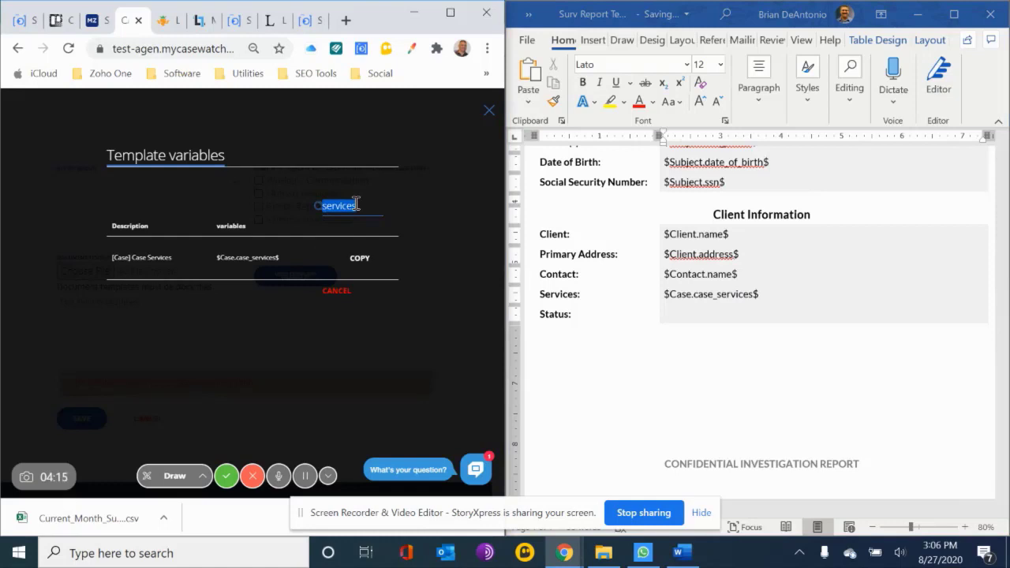
{"action": "type", "text": "status"}
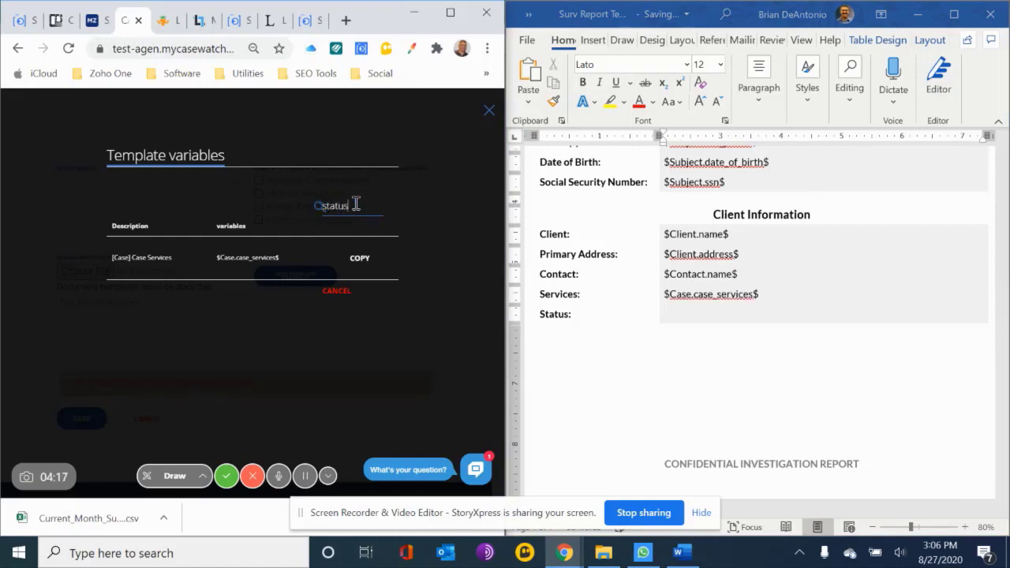
{"action": "left_click", "coordinate": [347, 261]}
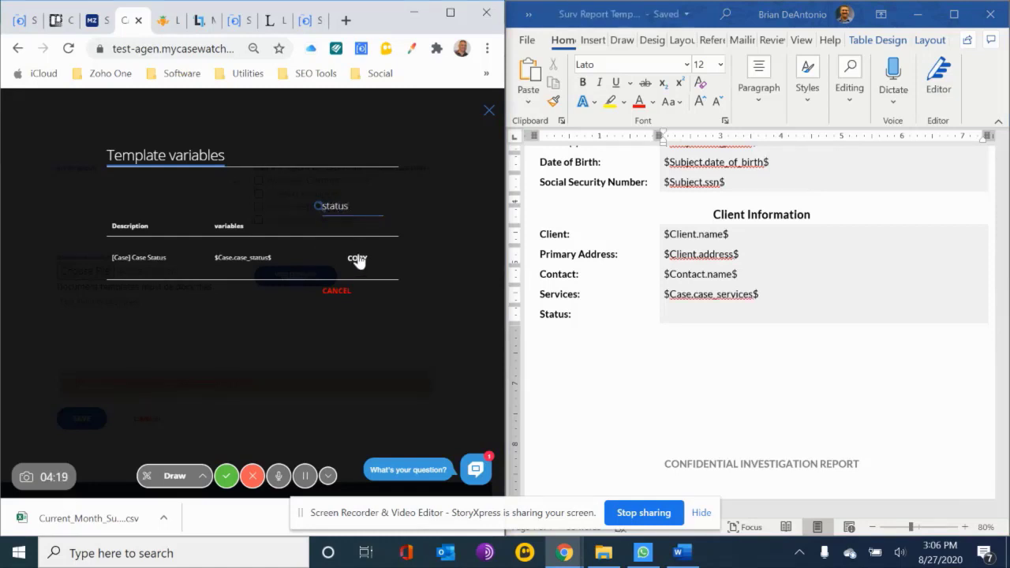
{"action": "left_click", "coordinate": [683, 316]}
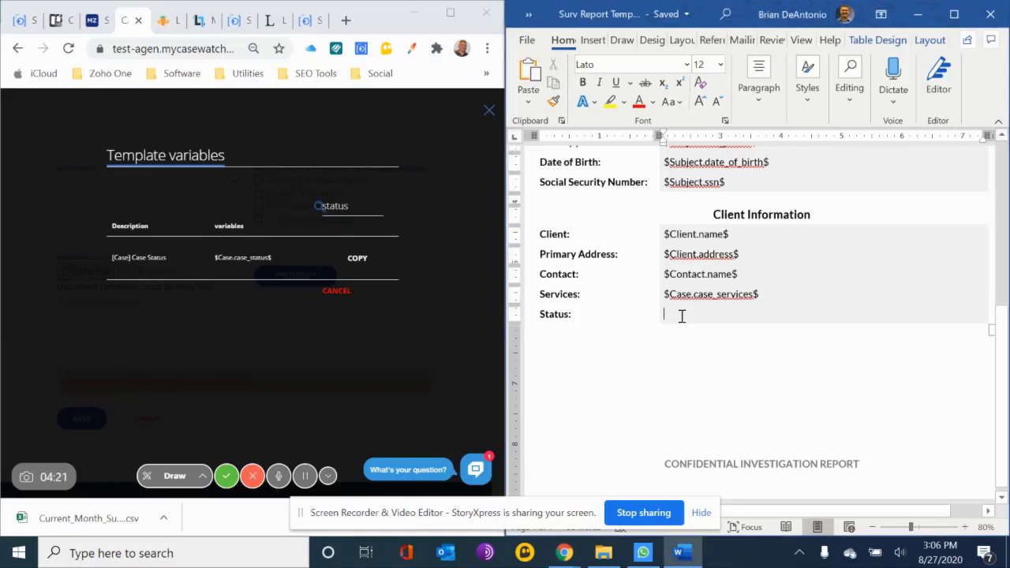
{"action": "right_click", "coordinate": [682, 316]}
{"action": "left_click", "coordinate": [717, 235]}
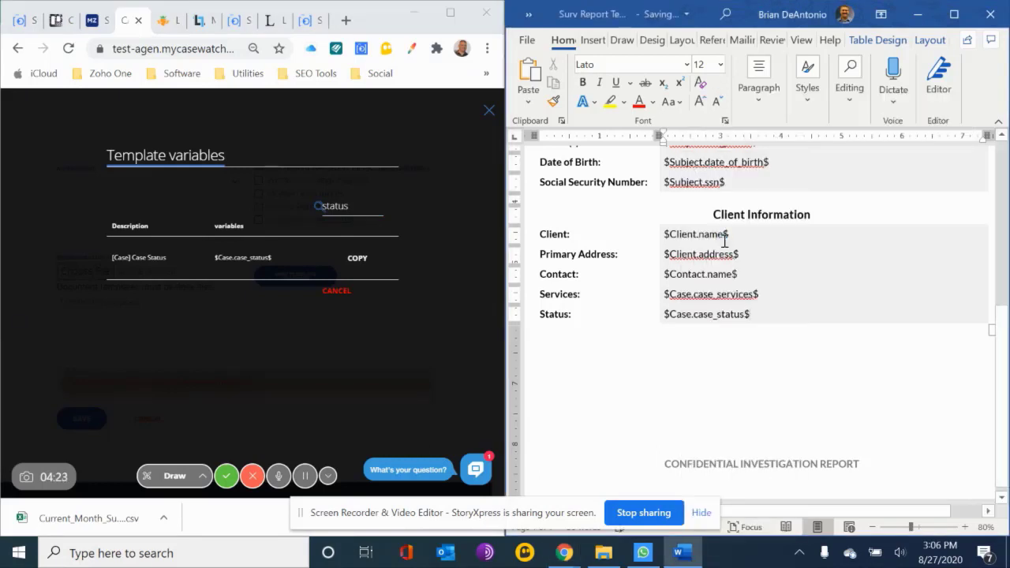
{"action": "scroll", "coordinate": [848, 428], "scroll_direction": "up", "scroll_amount": 3}
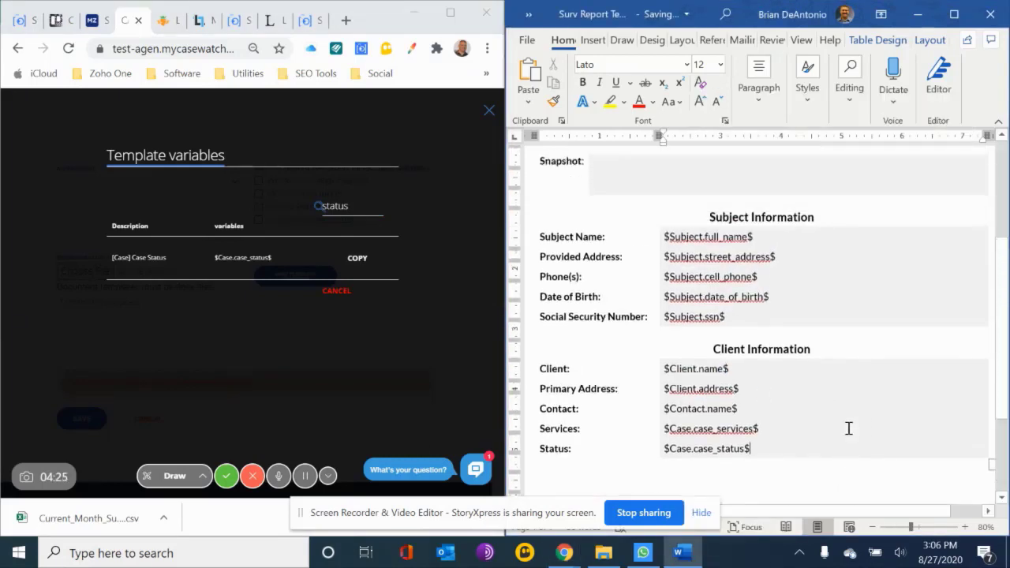
Filter the variables by "summary" and paste the [Journals] Investigative Summary variable as text only on the blank lines below the Client Information section
{"action": "scroll", "coordinate": [848, 428], "scroll_direction": "up", "scroll_amount": 3}
{"action": "scroll", "coordinate": [848, 428], "scroll_direction": "down", "scroll_amount": 5}
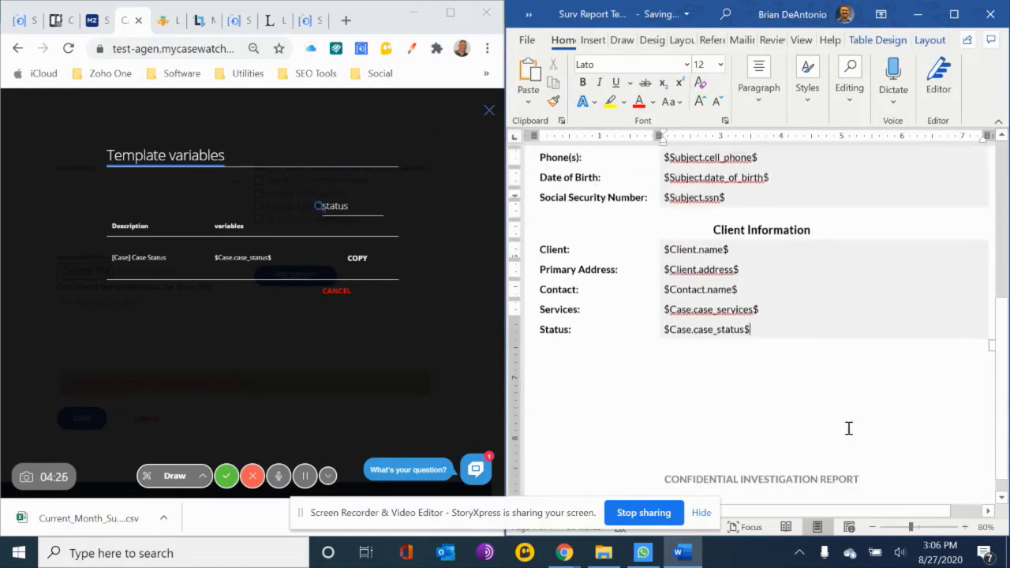
{"action": "left_click", "coordinate": [714, 380]}
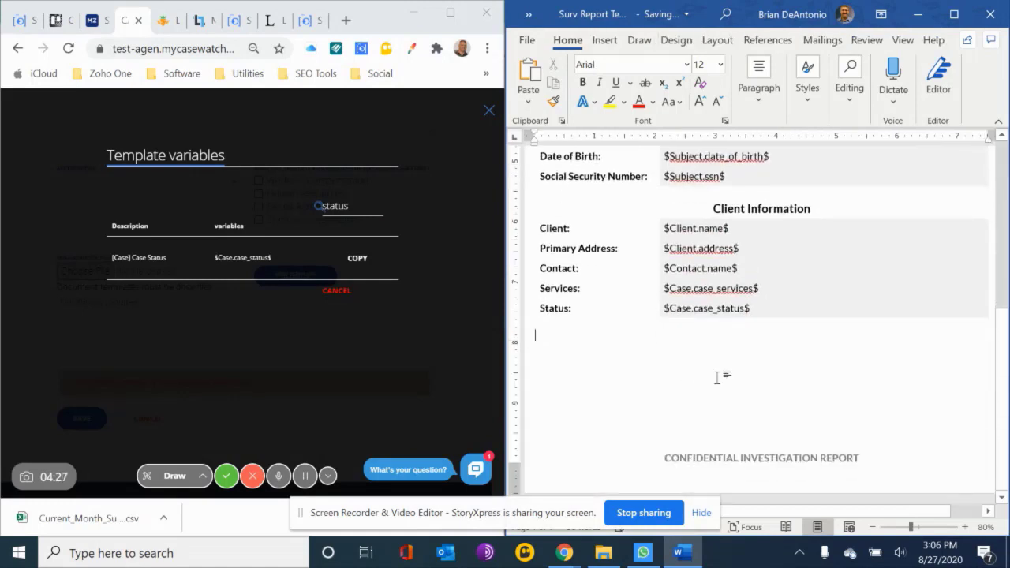
{"action": "double_click", "coordinate": [345, 203]}
{"action": "type", "text": "summary"}
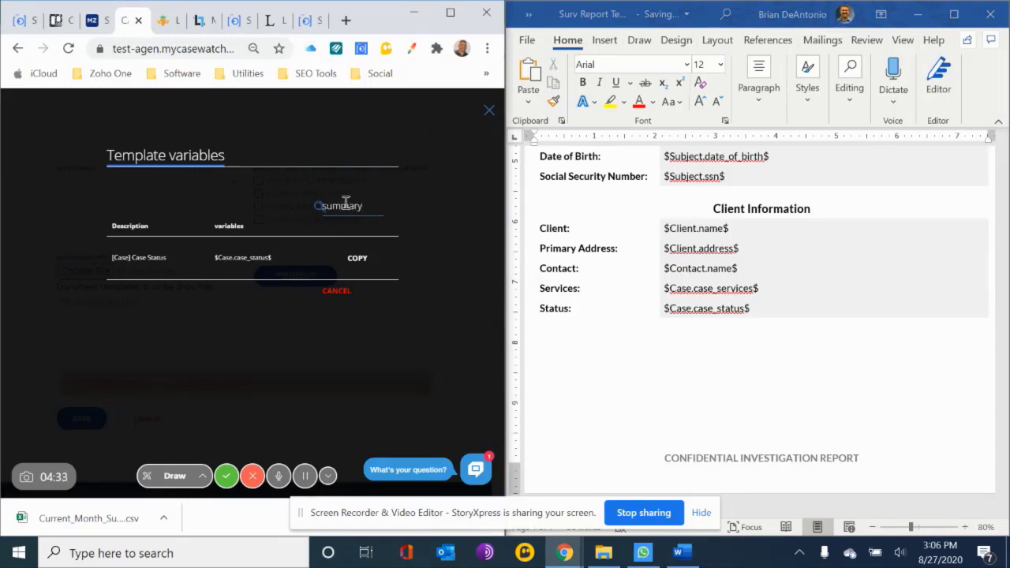
{"action": "left_click", "coordinate": [372, 259]}
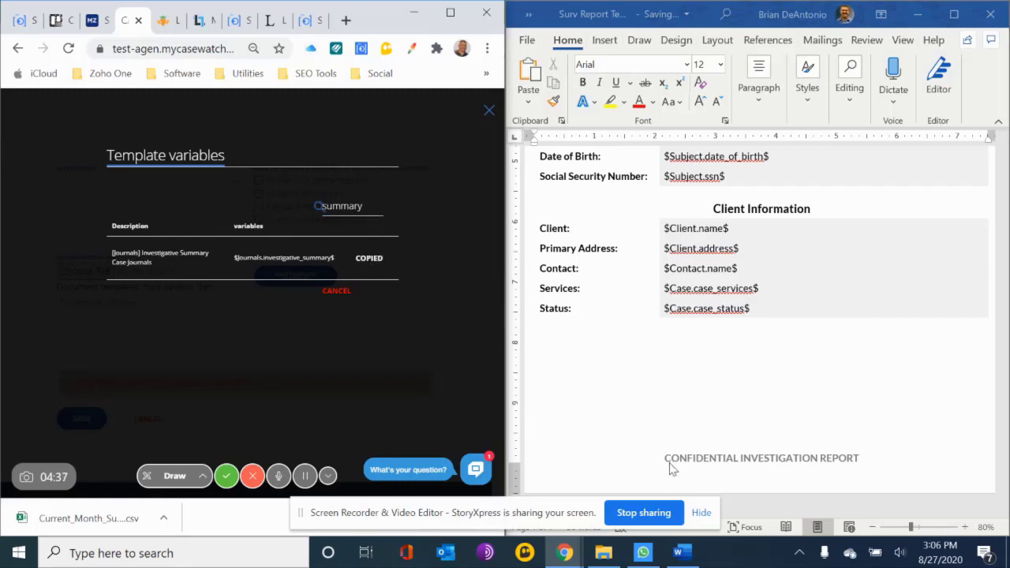
{"action": "left_click", "coordinate": [639, 387]}
{"action": "key", "text": "Return"}
{"action": "key", "text": "Return"}
{"action": "key", "text": "Return"}
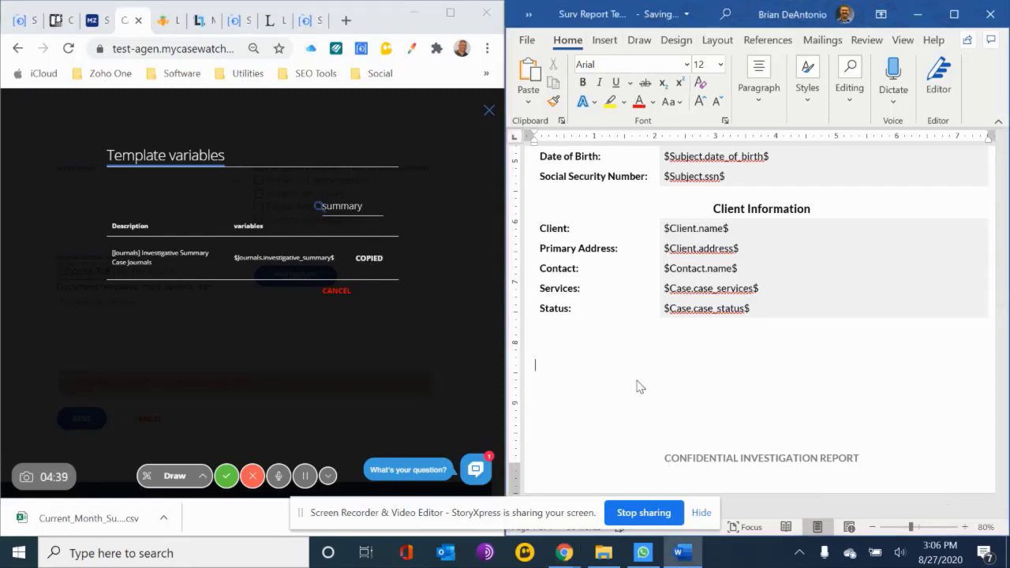
{"action": "right_click", "coordinate": [558, 365]}
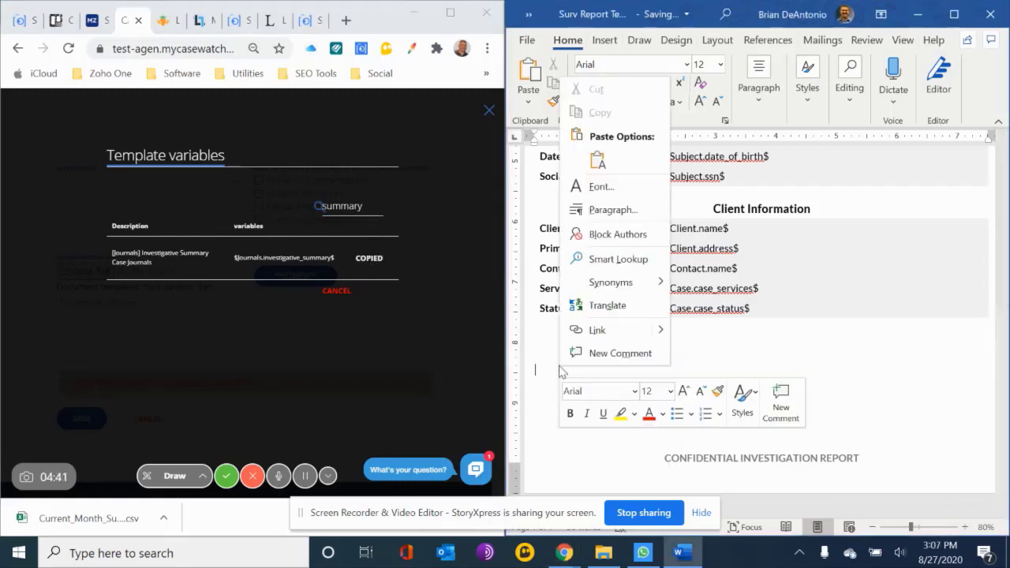
{"action": "left_click", "coordinate": [598, 161]}
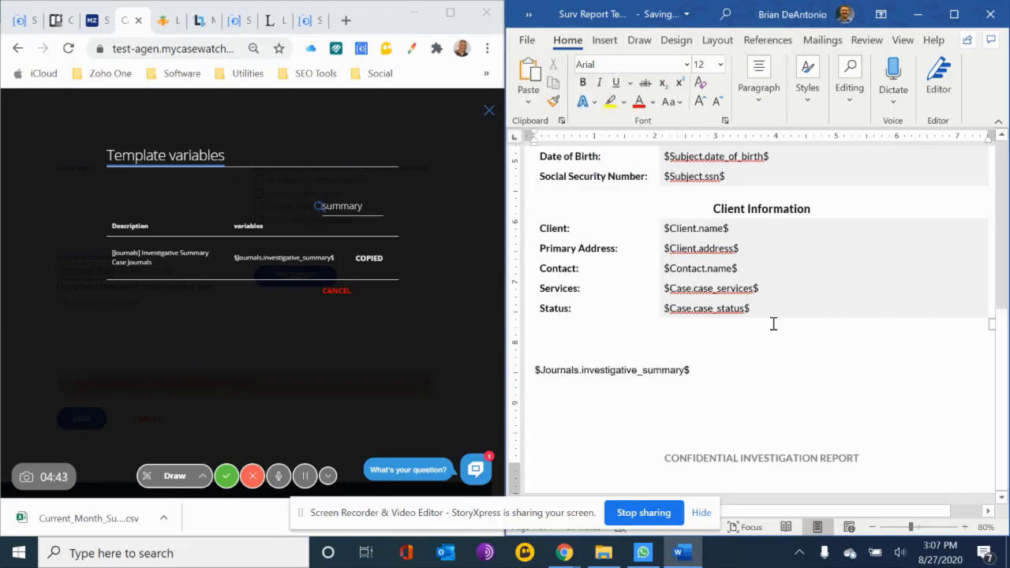
Filter the variables by "details" and paste the [Journals] Investigative Details variable as text only below the investigative summary variable in the report
{"action": "key", "text": "Return"}
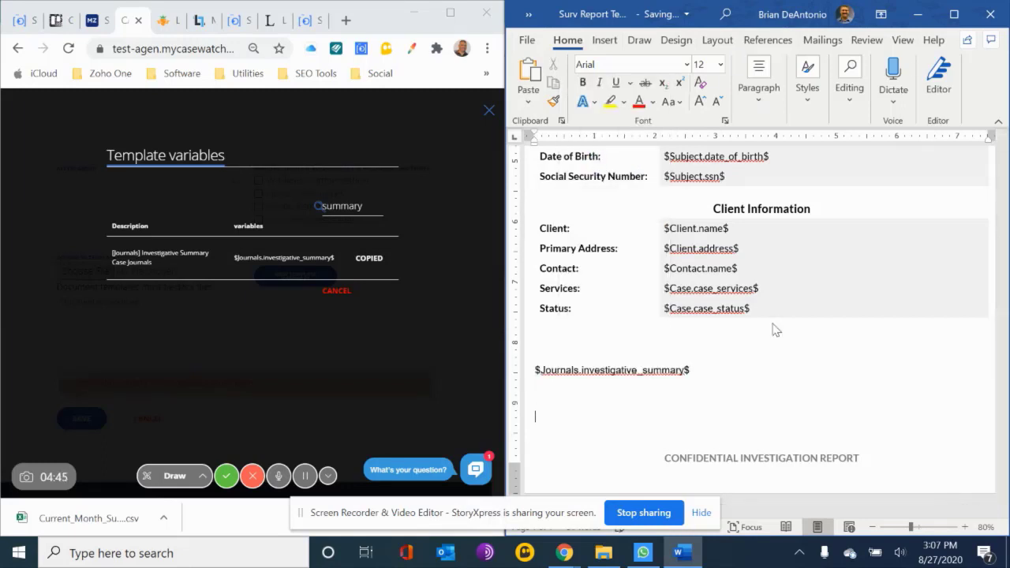
{"action": "double_click", "coordinate": [355, 206]}
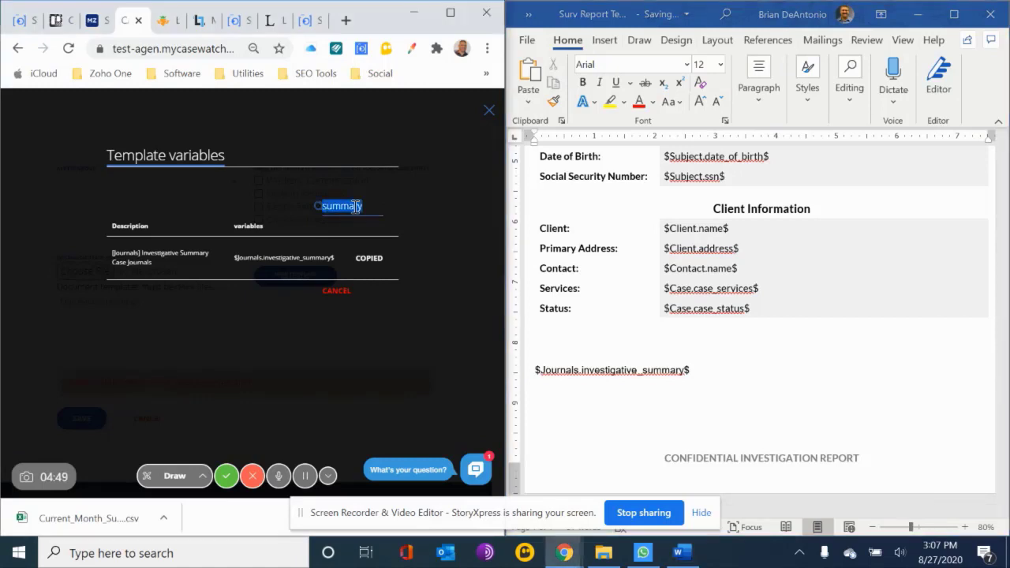
{"action": "type", "text": "details"}
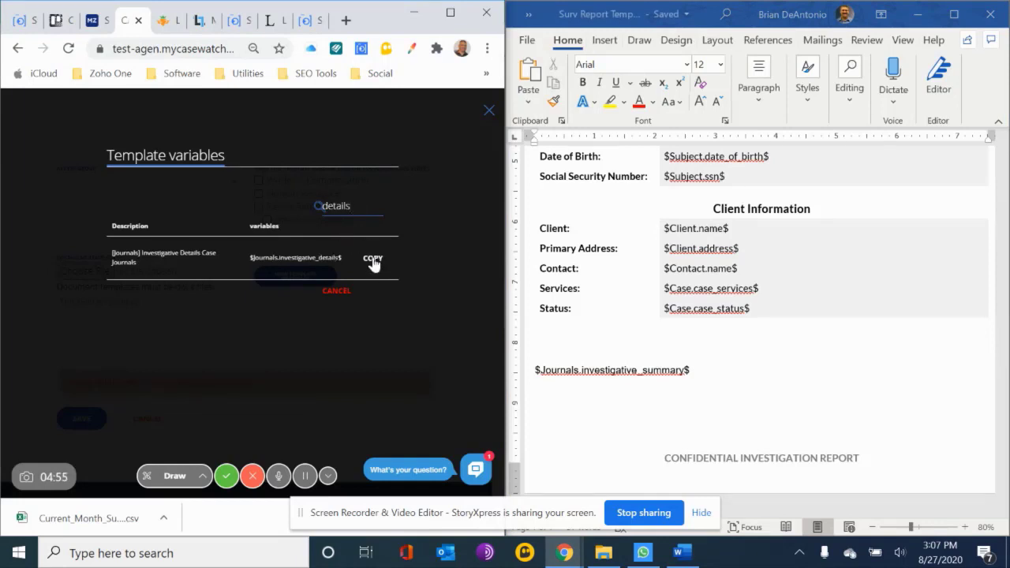
{"action": "left_click", "coordinate": [373, 260]}
{"action": "left_click", "coordinate": [593, 423]}
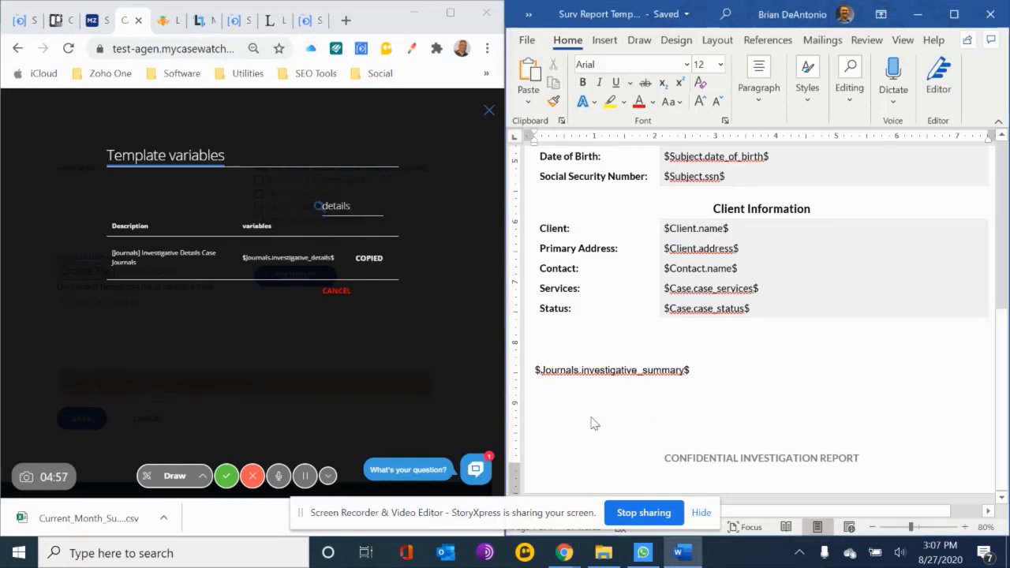
{"action": "right_click", "coordinate": [593, 423]}
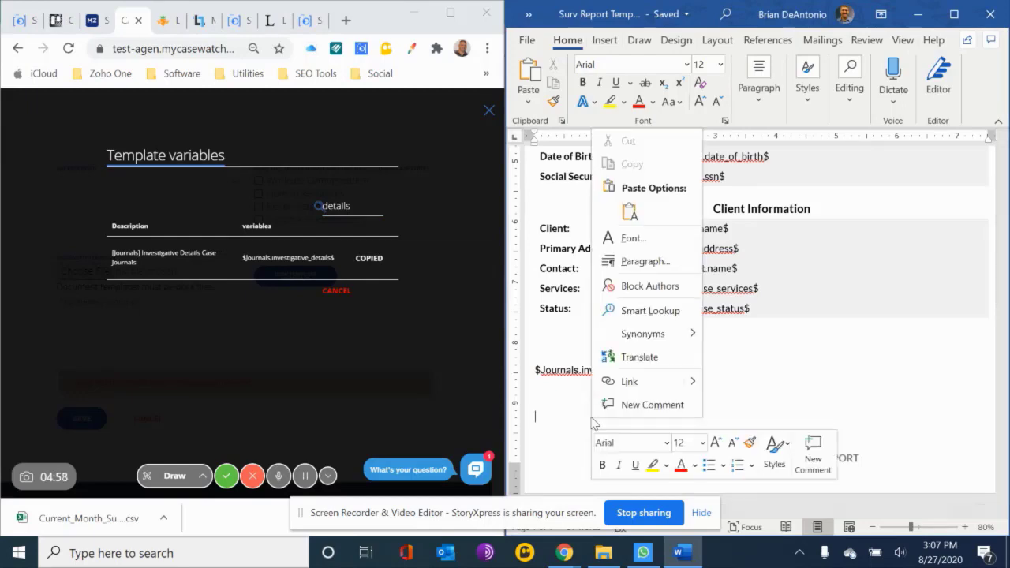
{"action": "left_click", "coordinate": [631, 212]}
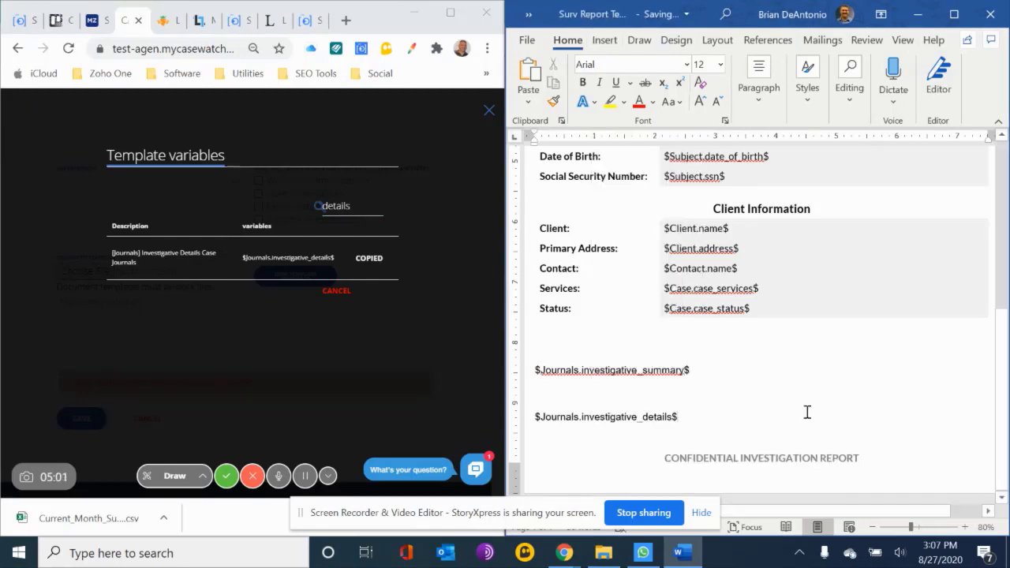
Insert a page break above the investigative summary variable so both journal variables start on a new page, and review the layout
{"action": "scroll", "coordinate": [807, 410], "scroll_direction": "up", "scroll_amount": 5}
{"action": "scroll", "coordinate": [807, 410], "scroll_direction": "down", "scroll_amount": 5}
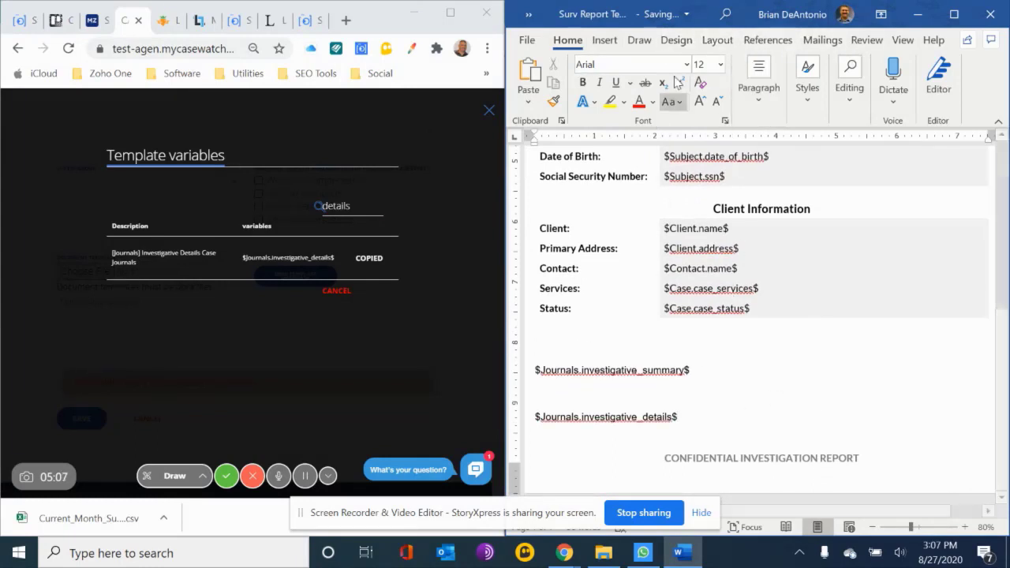
{"action": "left_click", "coordinate": [718, 40]}
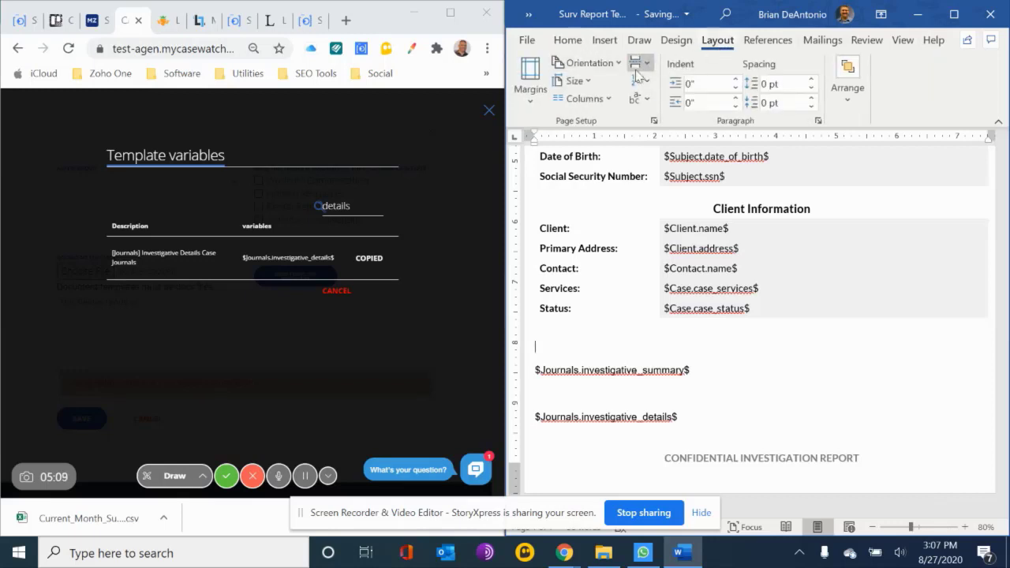
{"action": "left_click", "coordinate": [646, 65]}
{"action": "left_click", "coordinate": [699, 116]}
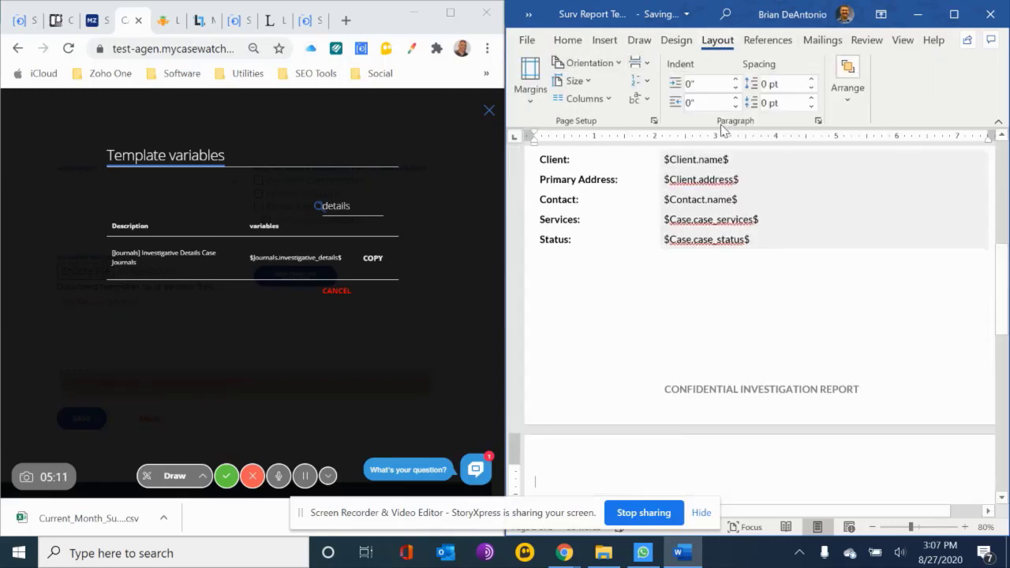
{"action": "scroll", "coordinate": [723, 127], "scroll_direction": "down", "scroll_amount": 1}
{"action": "scroll", "coordinate": [692, 257], "scroll_direction": "down", "scroll_amount": 10}
{"action": "scroll", "coordinate": [694, 256], "scroll_direction": "up", "scroll_amount": 7}
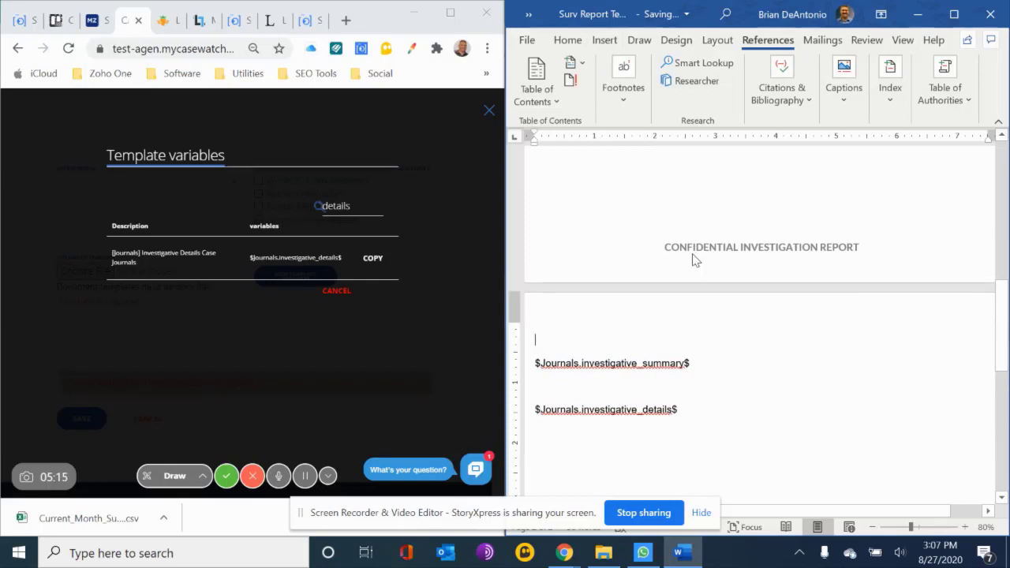
{"action": "scroll", "coordinate": [856, 288], "scroll_direction": "down", "scroll_amount": 10}
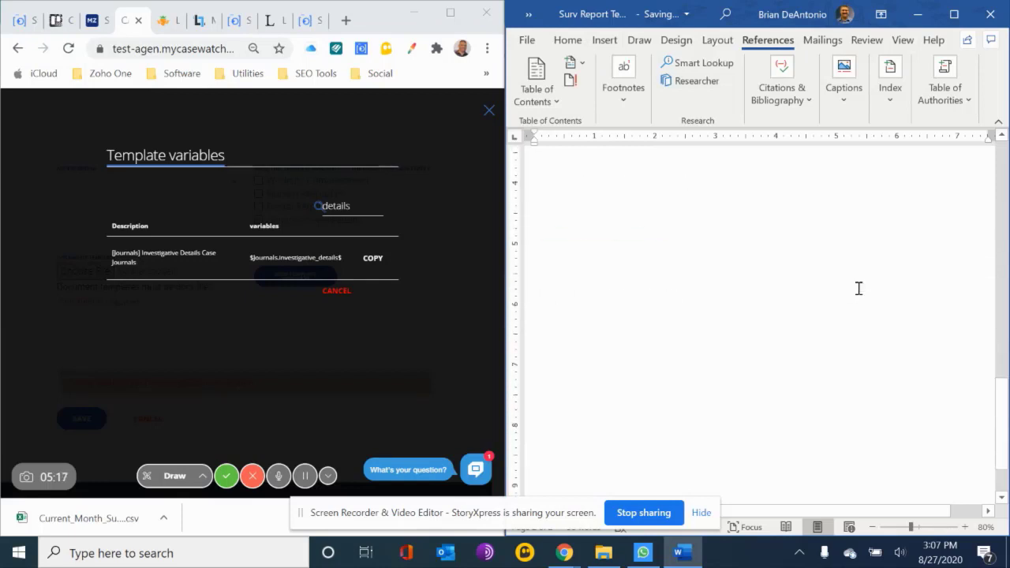
{"action": "scroll", "coordinate": [858, 288], "scroll_direction": "down", "scroll_amount": 2}
{"action": "scroll", "coordinate": [859, 289], "scroll_direction": "up", "scroll_amount": 12}
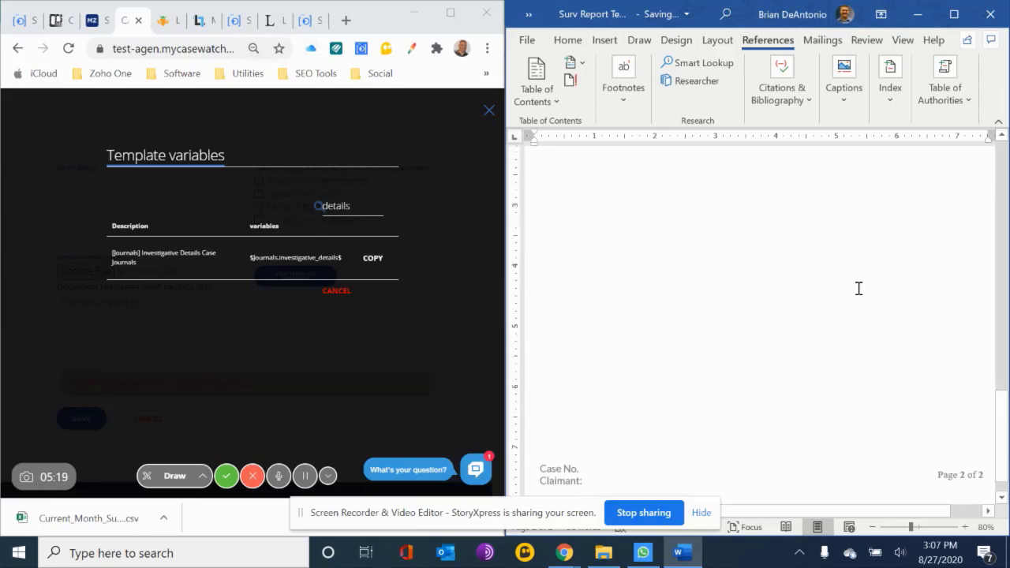
Save a copy of the document as Surv Report Template - CaseWatch (LM) in the Report Templates folder, replacing the existing file
{"action": "left_click", "coordinate": [530, 41]}
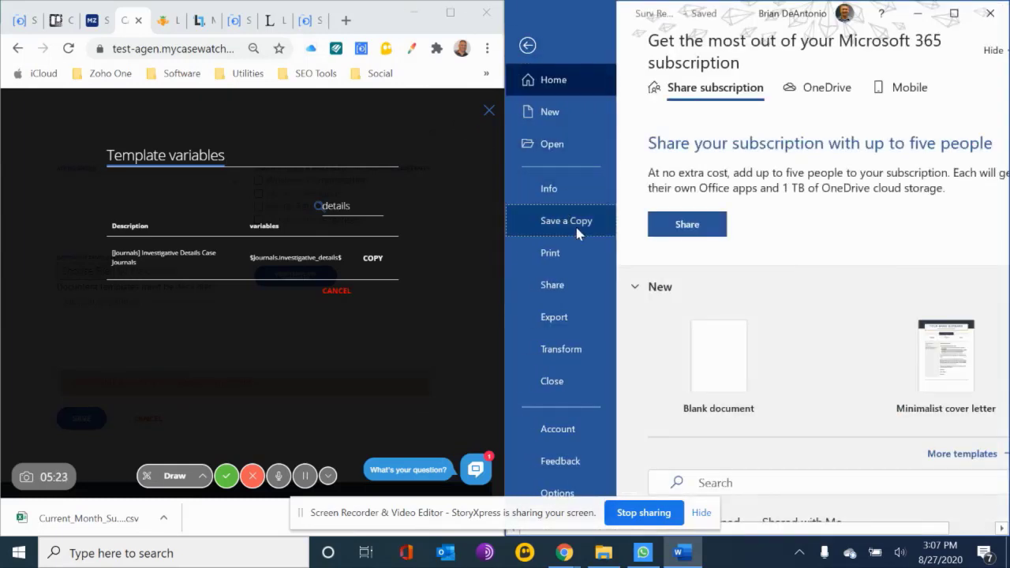
{"action": "left_click", "coordinate": [576, 230]}
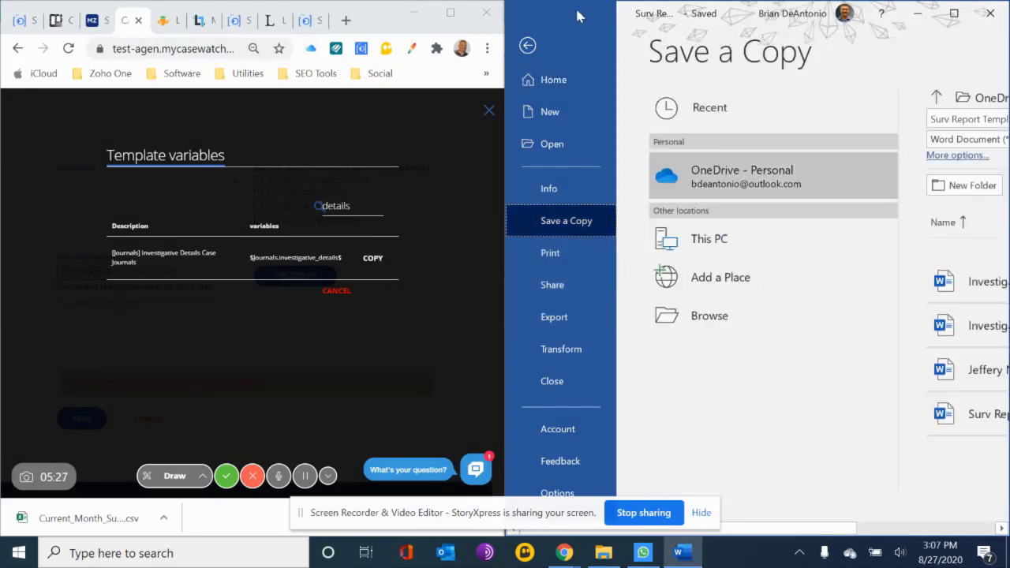
{"action": "double_click", "coordinate": [628, 14]}
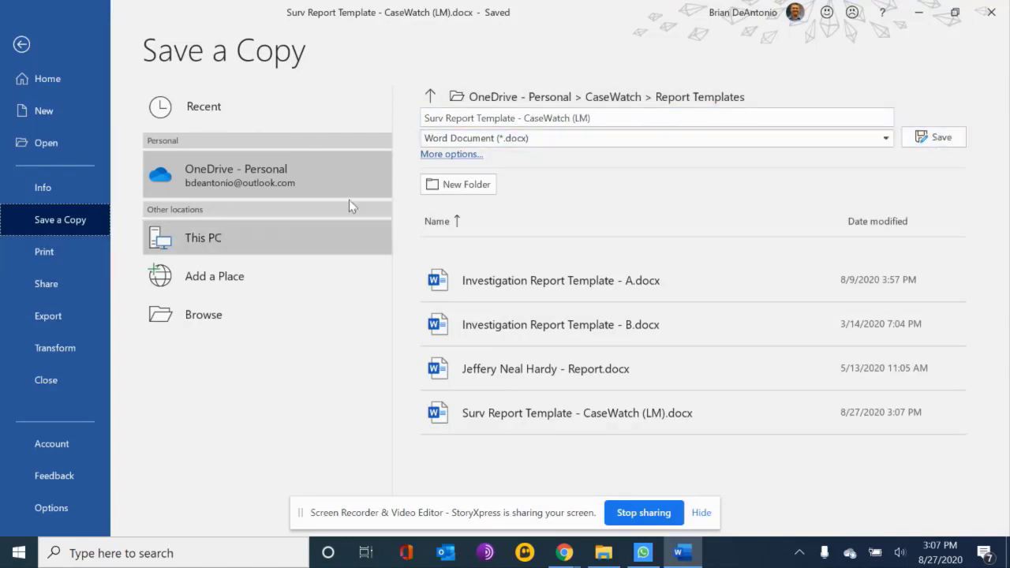
{"action": "left_click", "coordinate": [934, 136]}
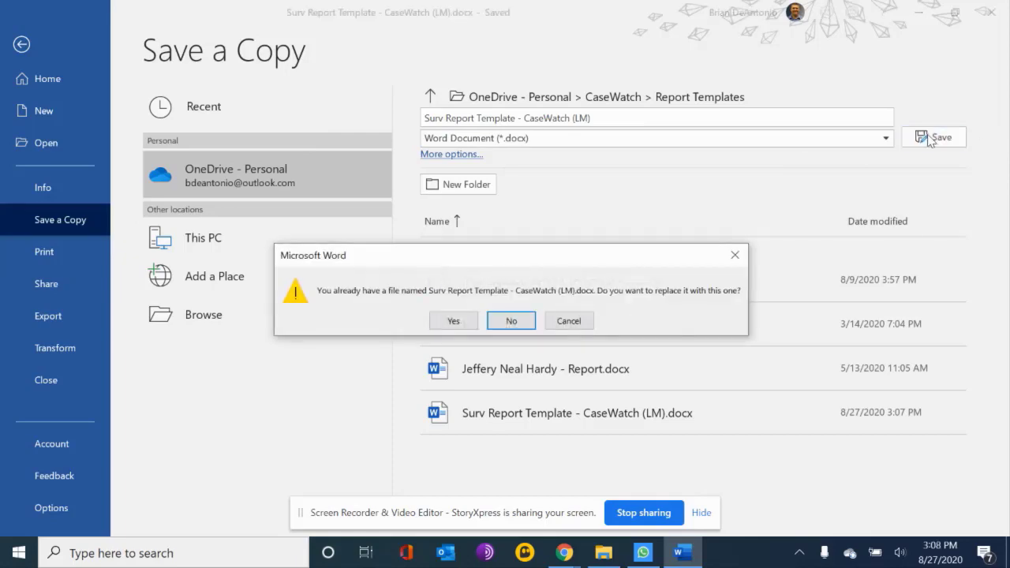
{"action": "left_click", "coordinate": [448, 321]}
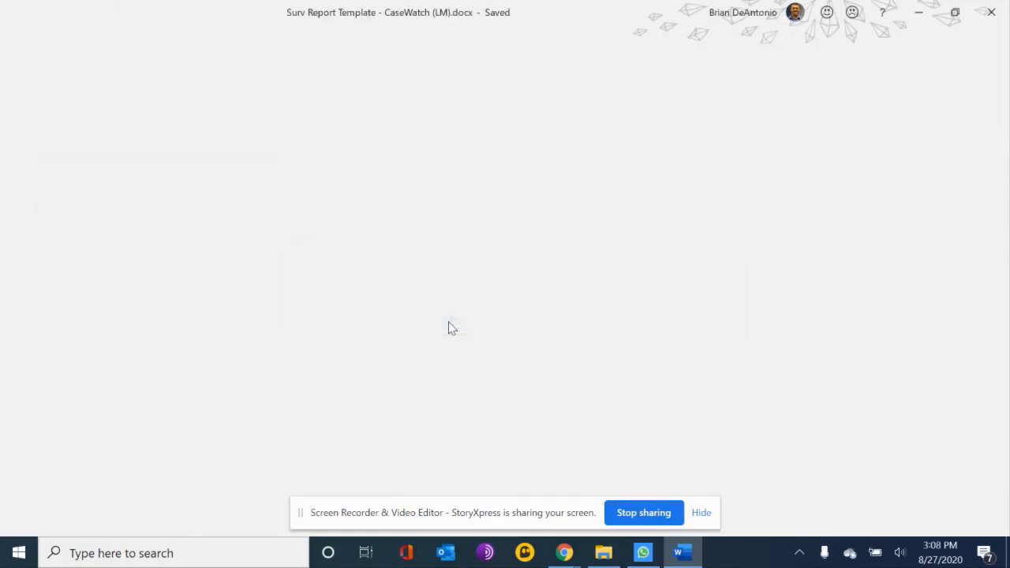
Look over the saved surveillance report template and close the Word document
{"action": "scroll", "coordinate": [448, 321], "scroll_direction": "up", "scroll_amount": 5}
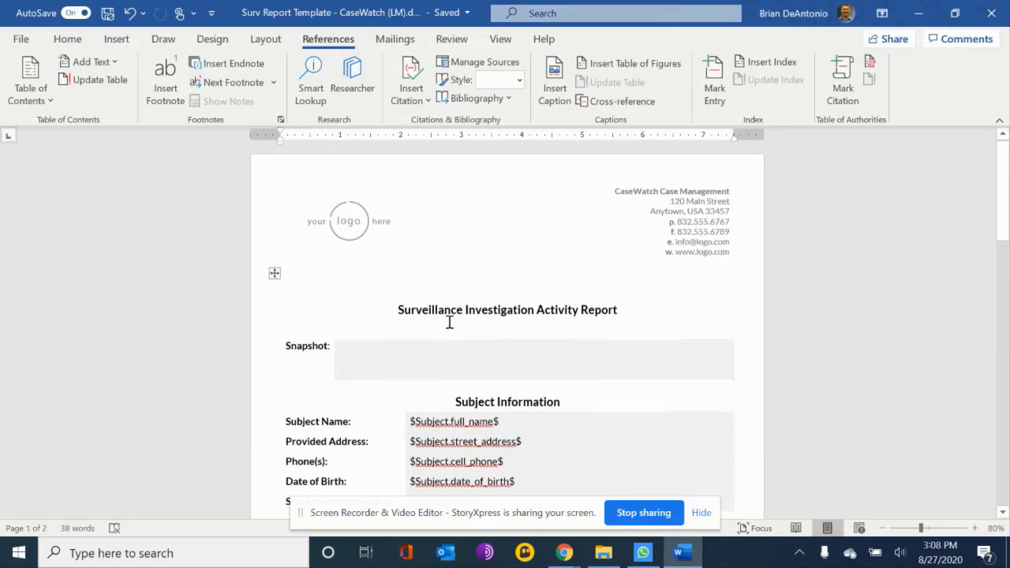
{"action": "scroll", "coordinate": [448, 321], "scroll_direction": "down", "scroll_amount": 3}
{"action": "scroll", "coordinate": [448, 321], "scroll_direction": "up", "scroll_amount": 3}
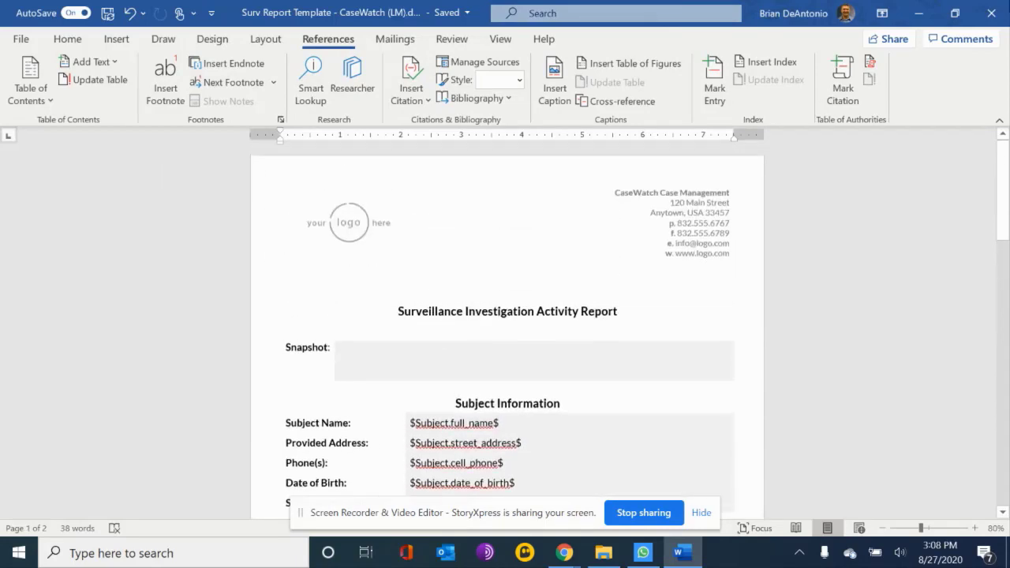
{"action": "left_click", "coordinate": [991, 12]}
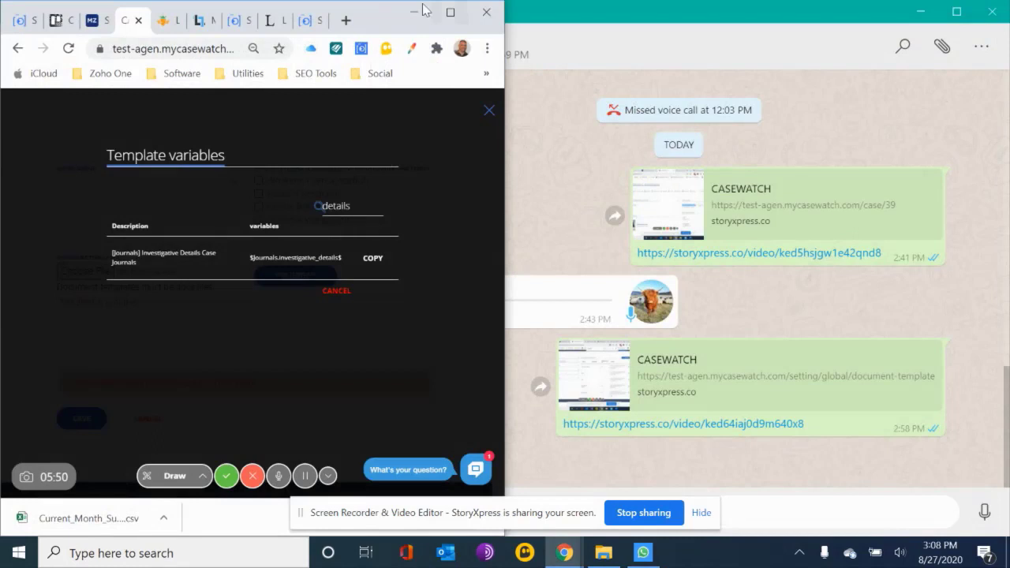
Switch to Chrome, maximize the window on the CaseWatch page and close the template variables list
{"action": "left_click", "coordinate": [348, 19]}
{"action": "left_click", "coordinate": [349, 18]}
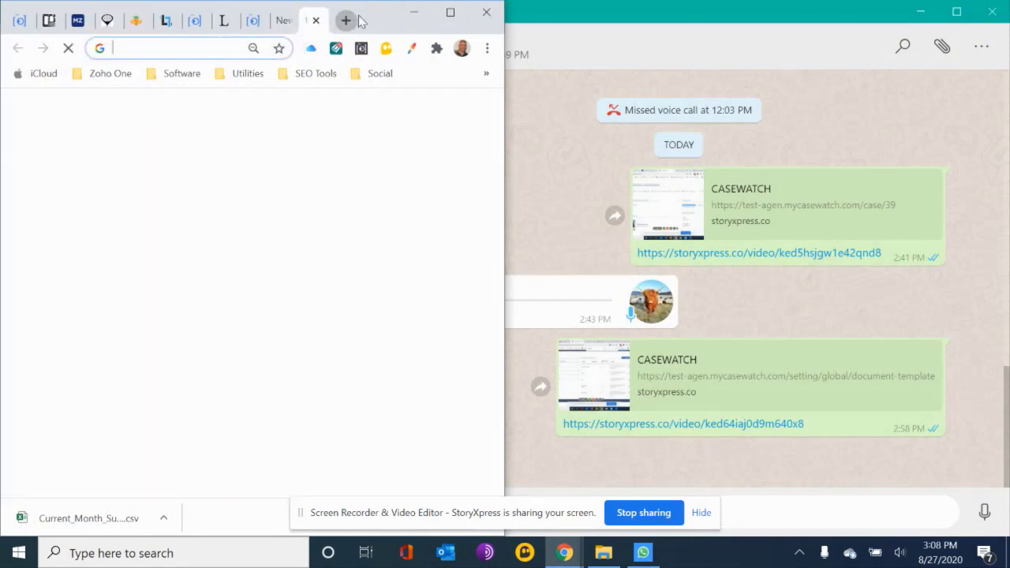
{"action": "double_click", "coordinate": [392, 11]}
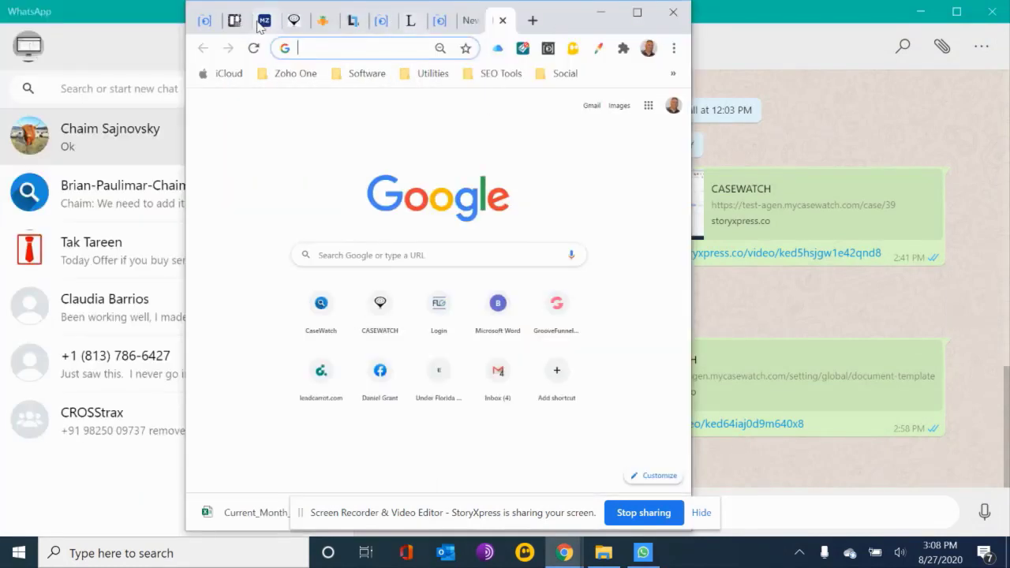
{"action": "left_click", "coordinate": [293, 21]}
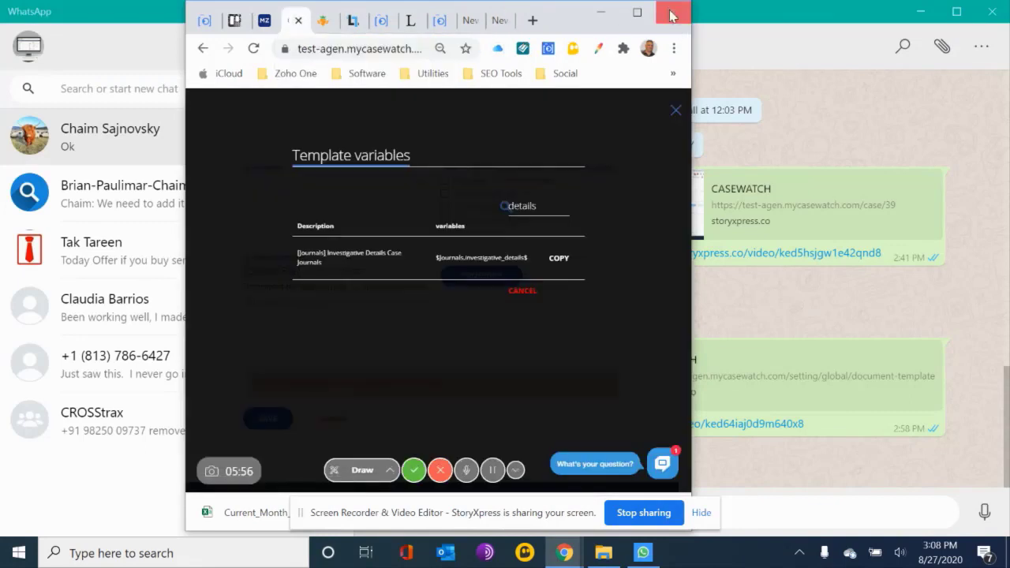
{"action": "left_click", "coordinate": [637, 12]}
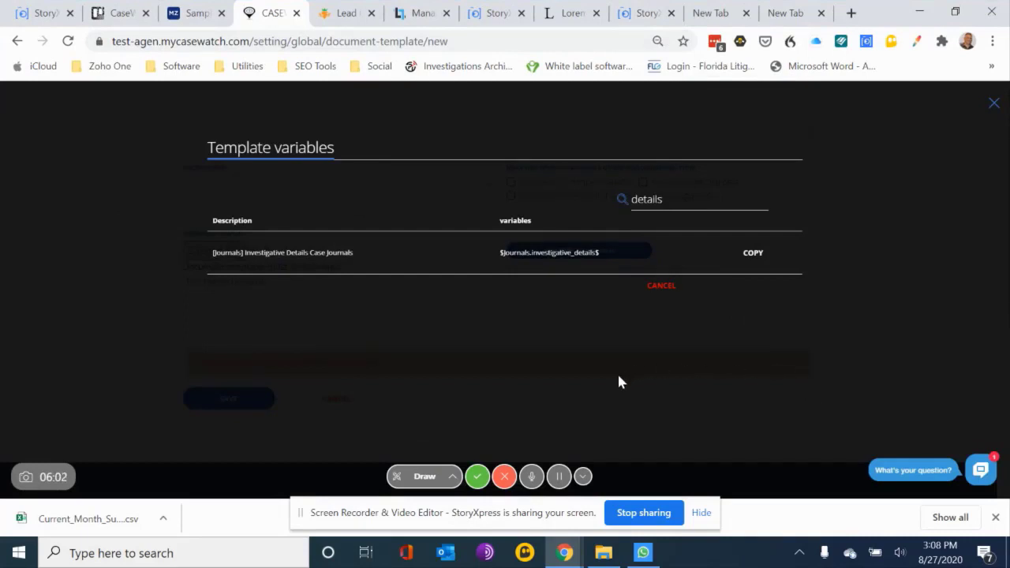
{"action": "left_click", "coordinate": [995, 103]}
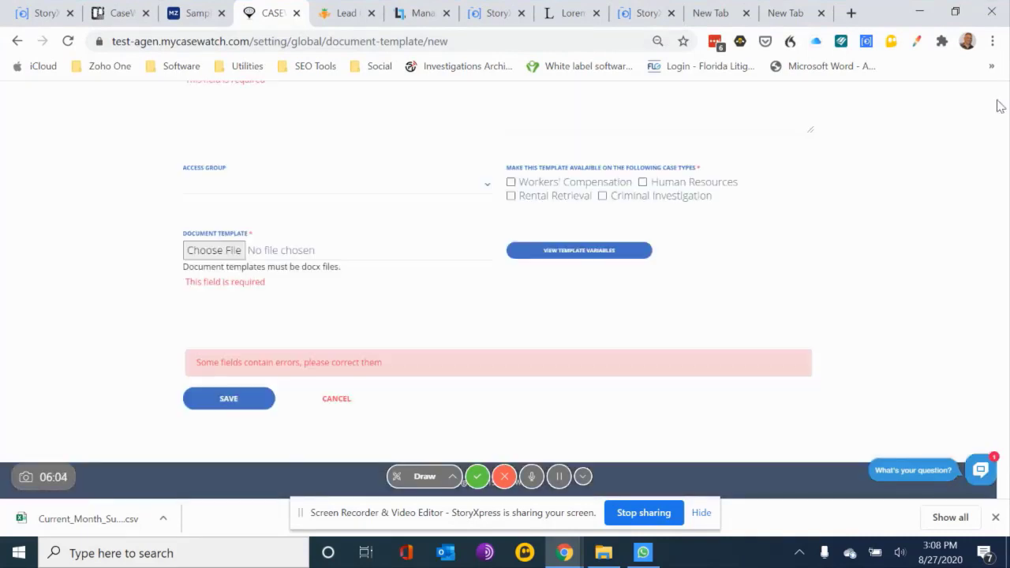
Name the new document template "Surveillance Report - Demo" in the CaseWatch form
{"action": "scroll", "coordinate": [291, 147], "scroll_direction": "up", "scroll_amount": 2}
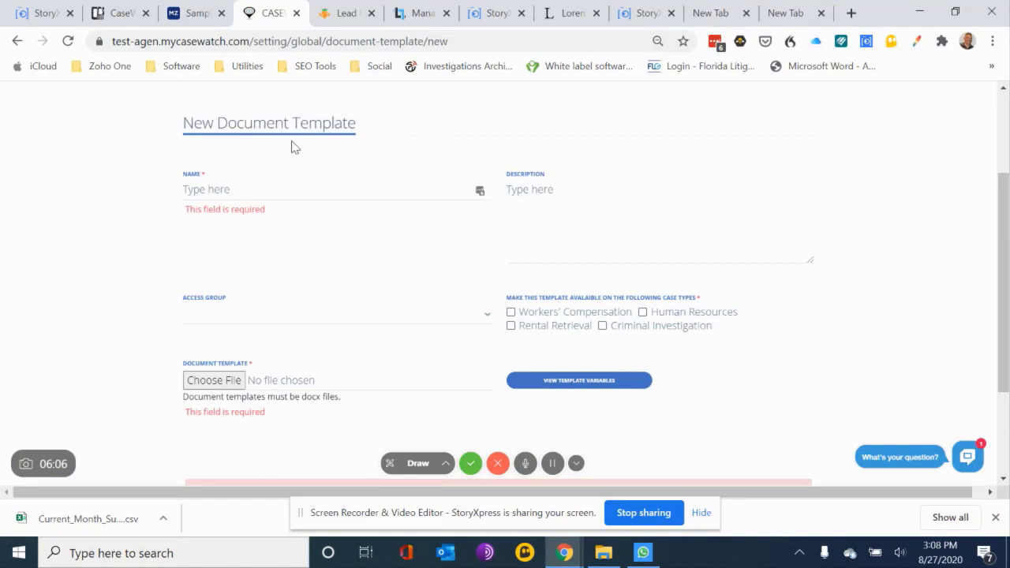
{"action": "left_click", "coordinate": [227, 191]}
{"action": "type", "text": "S"}
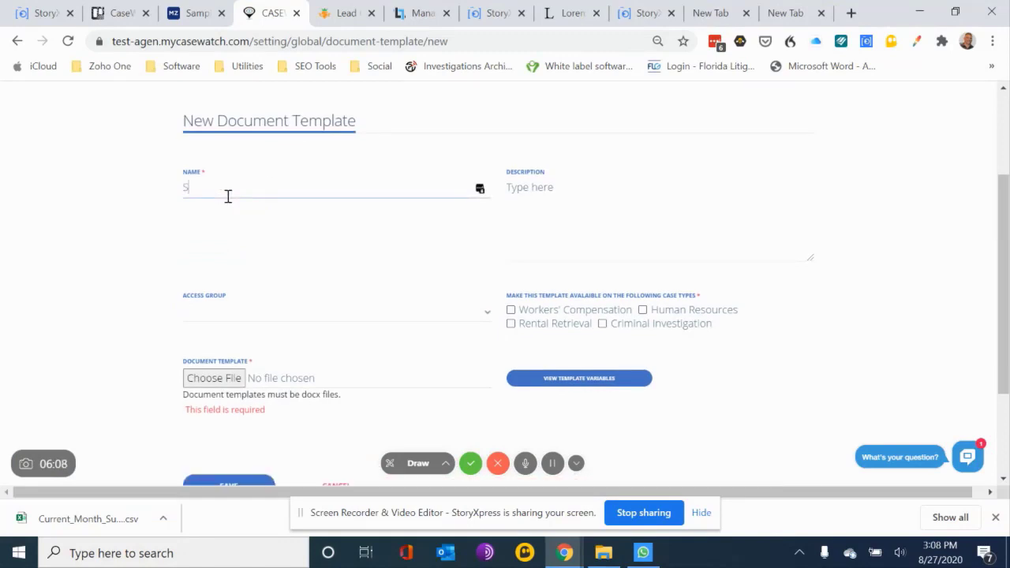
{"action": "type", "text": "urveillance Report - D"}
{"action": "type", "text": "emo"}
Describe the new document template as "This is a test." and set its access group to Public
{"action": "left_click", "coordinate": [564, 192]}
{"action": "type", "text": "This is a test."}
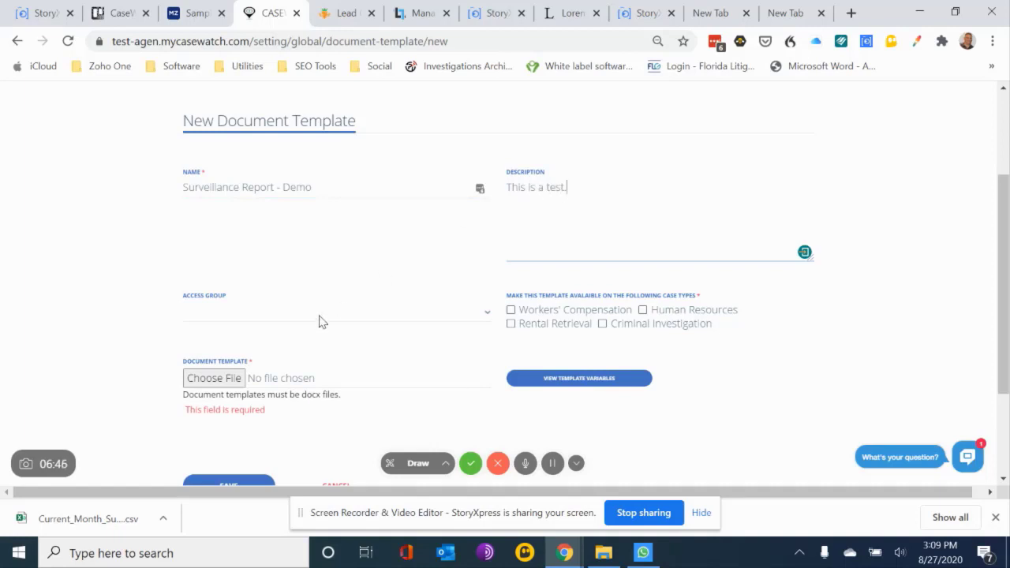
{"action": "left_click", "coordinate": [322, 319]}
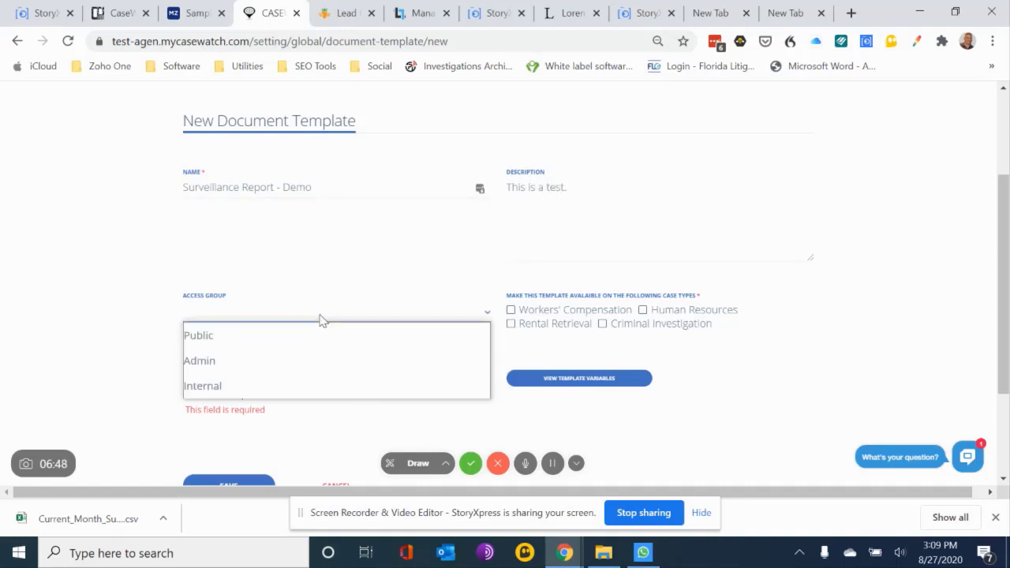
{"action": "left_click", "coordinate": [283, 334]}
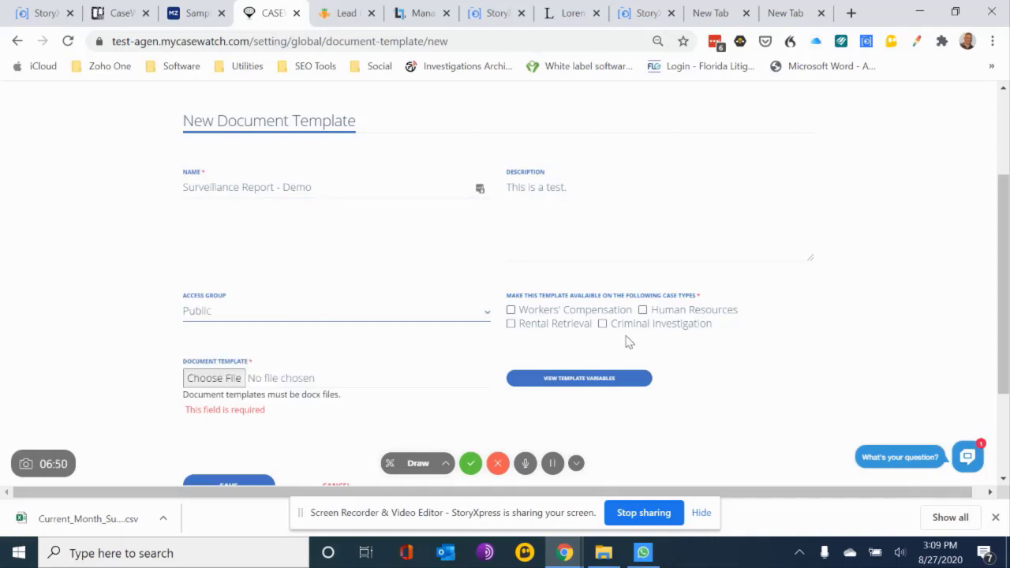
Make the template available for the Workers' Compensation, Human Resources, Rental Retrieval and Criminal Investigation case types
{"action": "left_click", "coordinate": [511, 310]}
{"action": "left_click", "coordinate": [510, 323]}
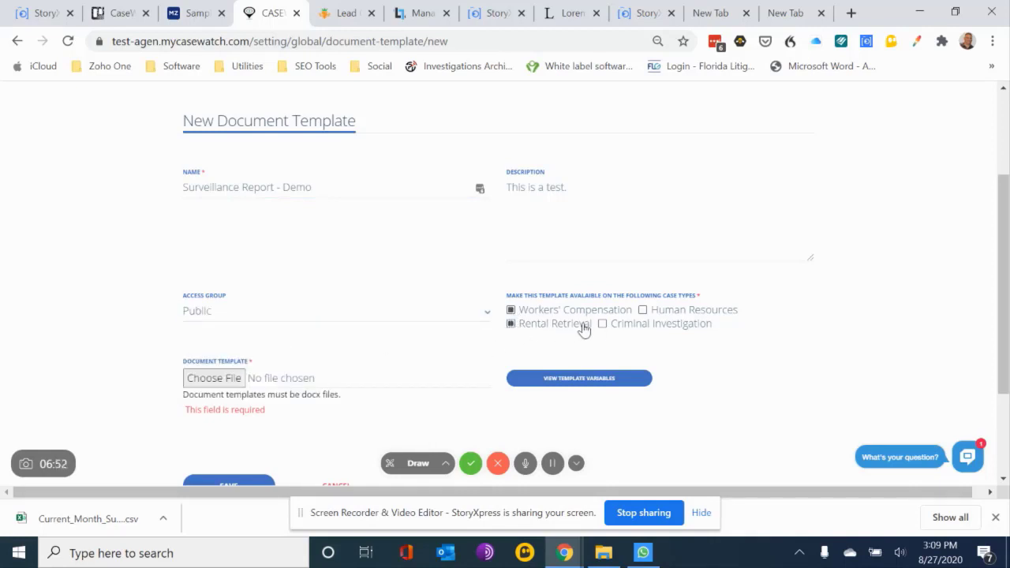
{"action": "left_click", "coordinate": [602, 324]}
Attach the Surv Report Template - CaseWatch (LM) document to the form and save the new document template
{"action": "scroll", "coordinate": [303, 371], "scroll_direction": "down", "scroll_amount": 2}
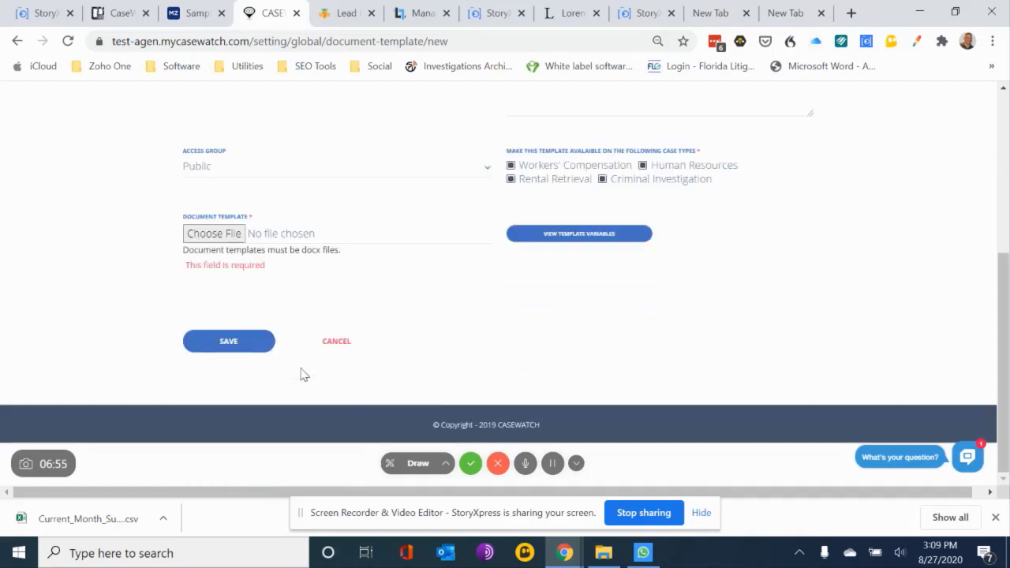
{"action": "left_click", "coordinate": [232, 235]}
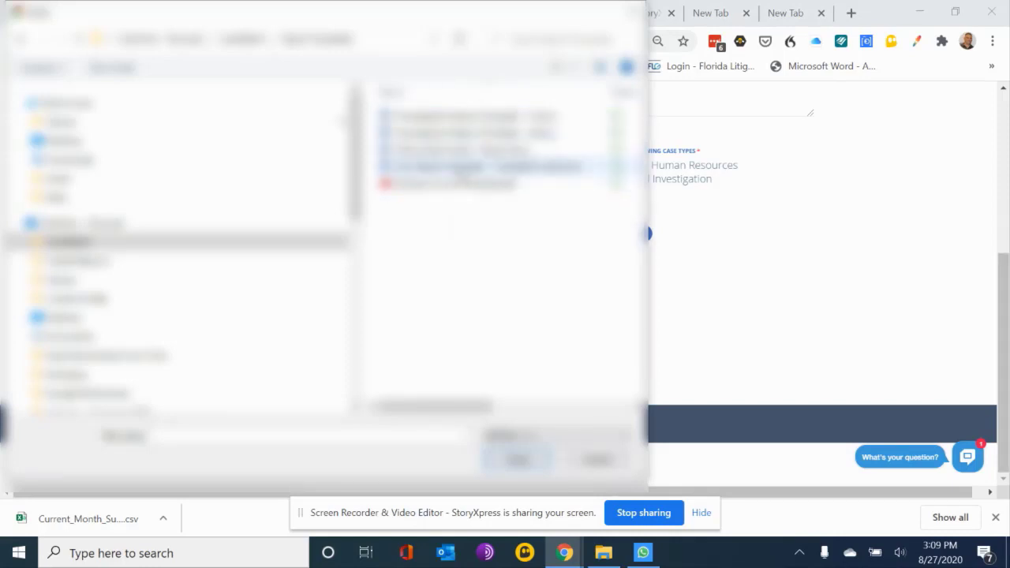
{"action": "double_click", "coordinate": [460, 170]}
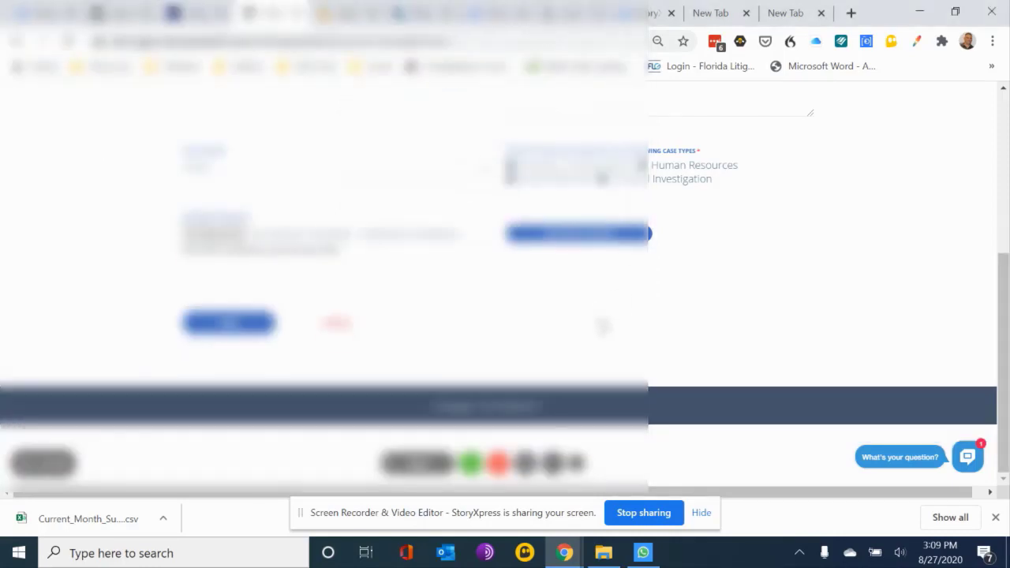
{"action": "left_click", "coordinate": [229, 322]}
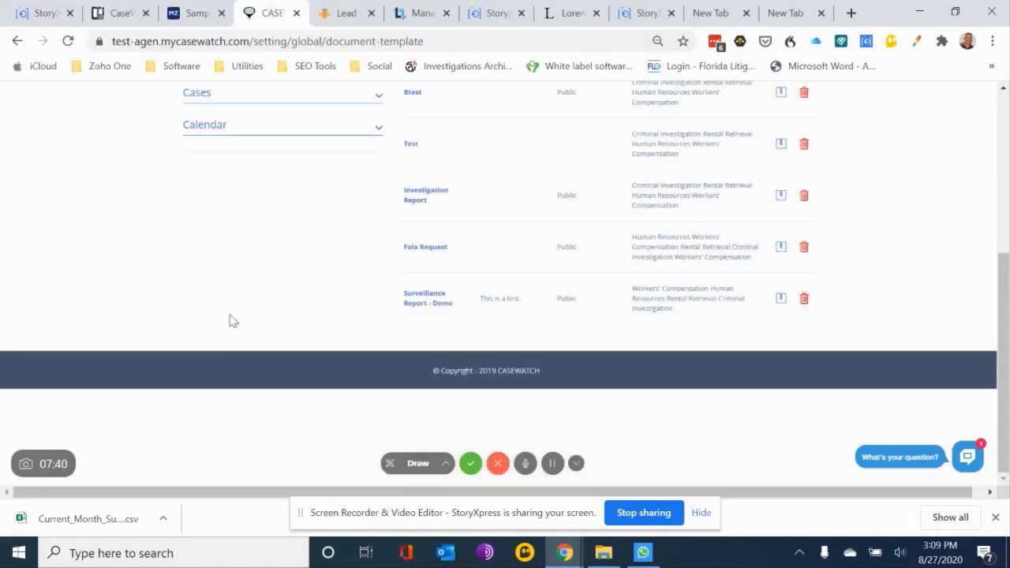
Open the case listed directly above the Investigation Complete case in the Case List
{"action": "scroll", "coordinate": [233, 320], "scroll_direction": "up", "scroll_amount": 2}
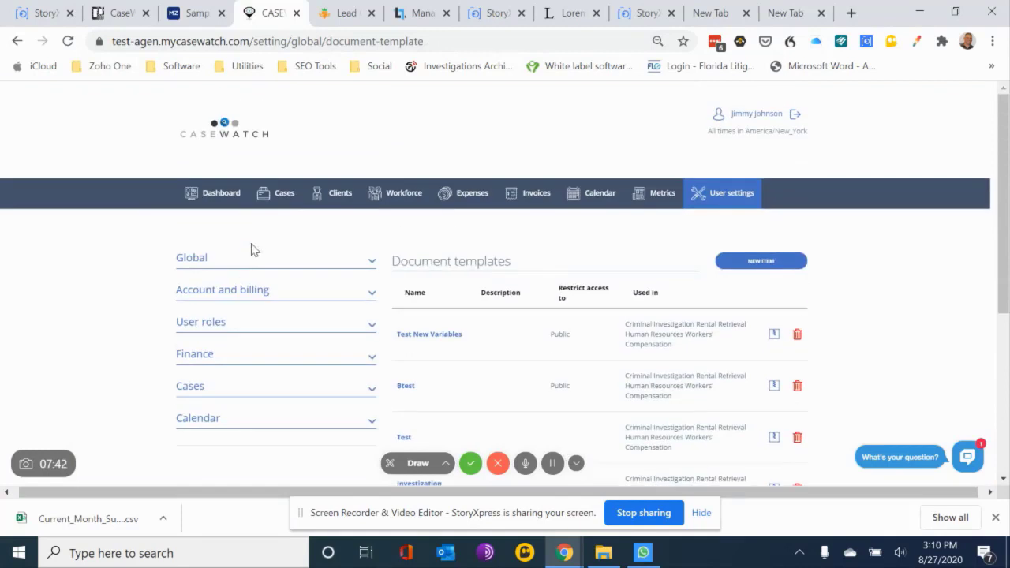
{"action": "left_click", "coordinate": [289, 197]}
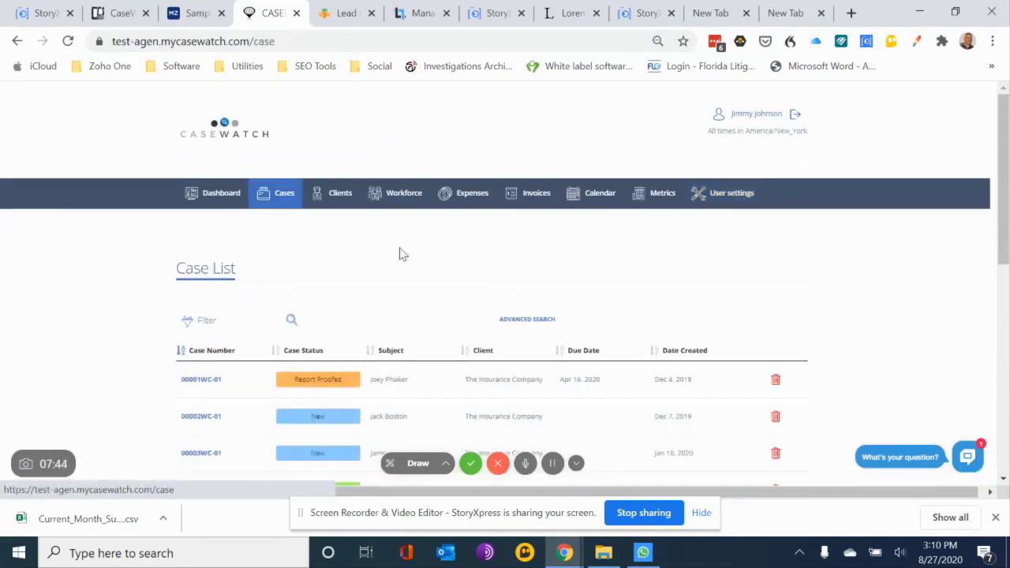
{"action": "scroll", "coordinate": [473, 322], "scroll_direction": "down", "scroll_amount": 5}
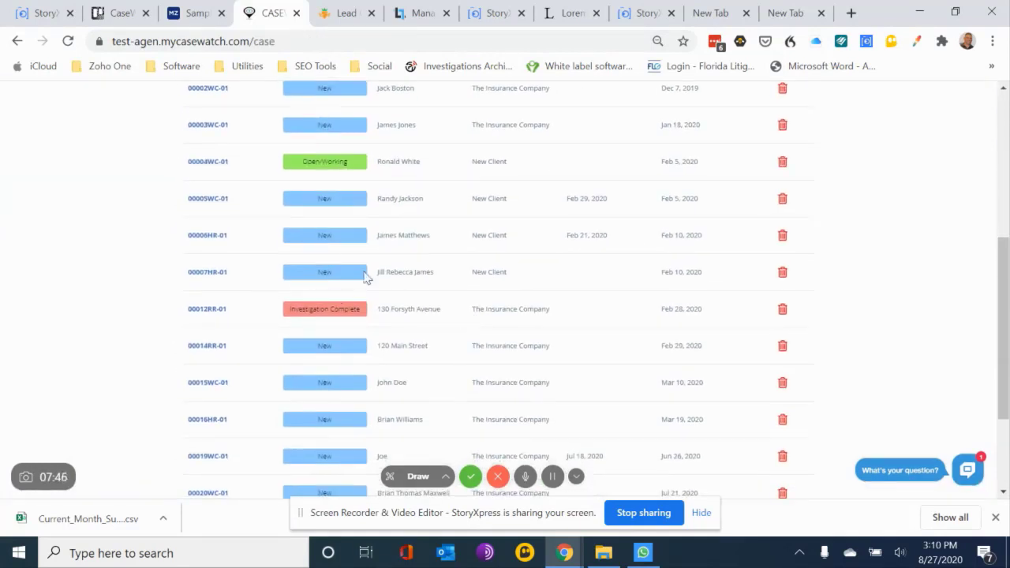
{"action": "left_click", "coordinate": [204, 278]}
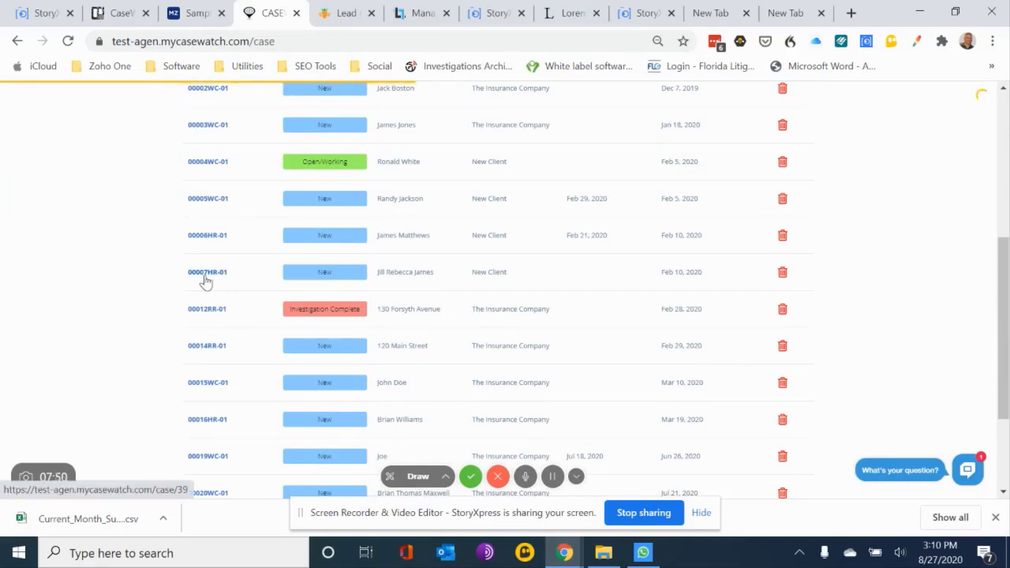
{"action": "scroll", "coordinate": [378, 222], "scroll_direction": "up", "scroll_amount": 2}
{"action": "scroll", "coordinate": [379, 222], "scroll_direction": "up", "scroll_amount": 1}
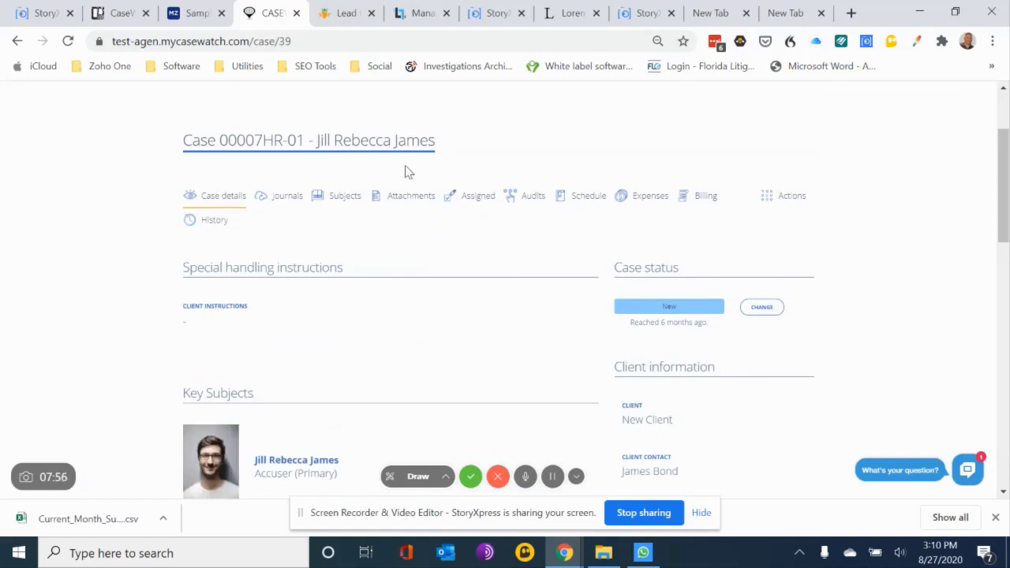
Validate the case's two journal entries, "Prayer For Relief - For The Plaintiff" and "Monday, August 03, 2020"
{"action": "left_click", "coordinate": [278, 197]}
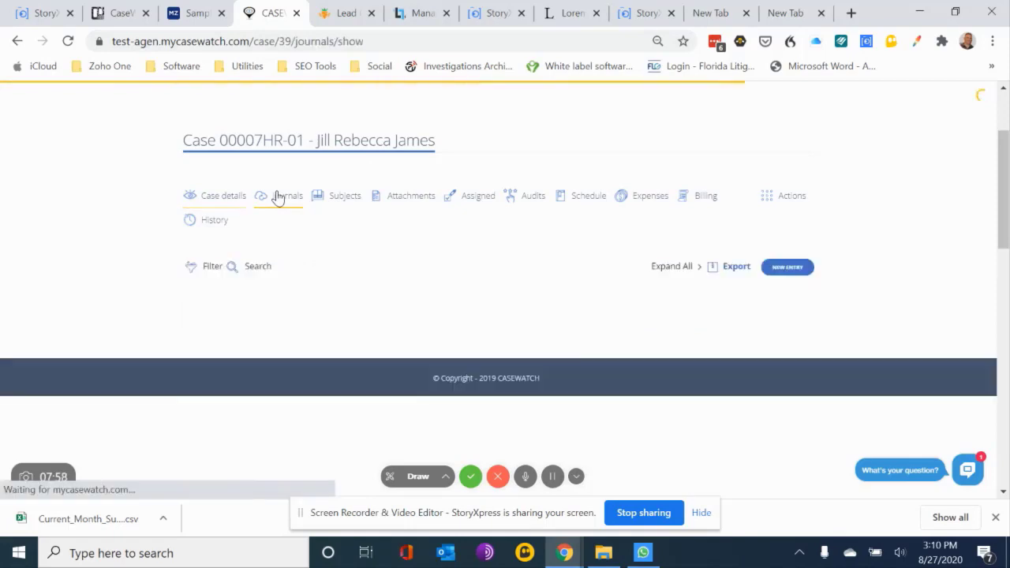
{"action": "scroll", "coordinate": [276, 194], "scroll_direction": "down", "scroll_amount": 3}
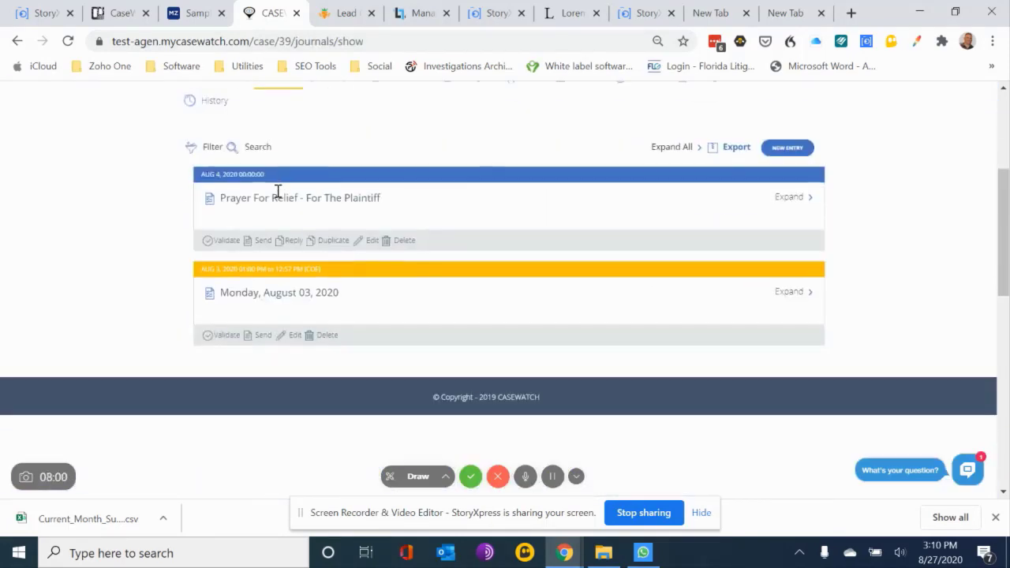
{"action": "left_click", "coordinate": [225, 239]}
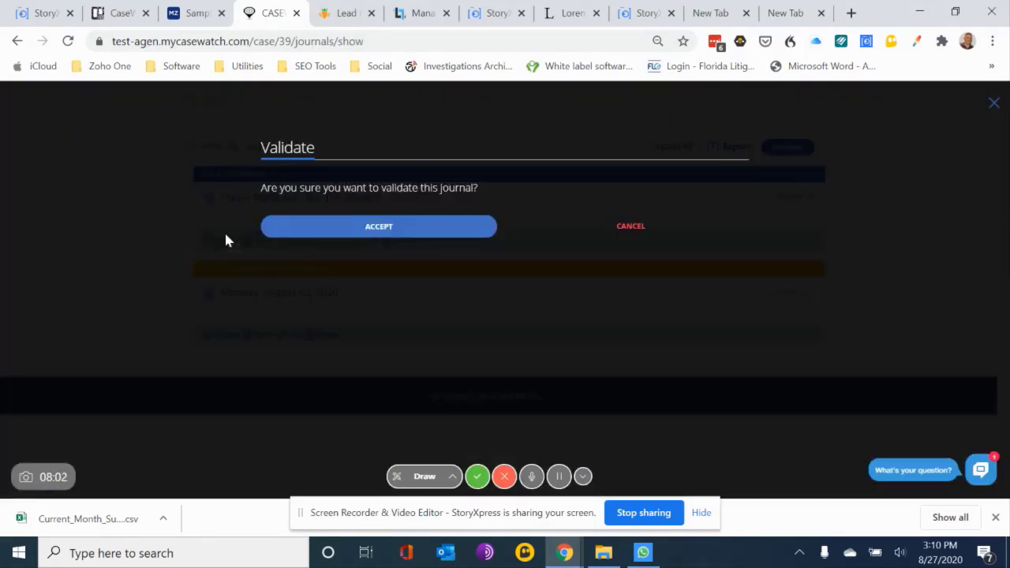
{"action": "left_click", "coordinate": [391, 224]}
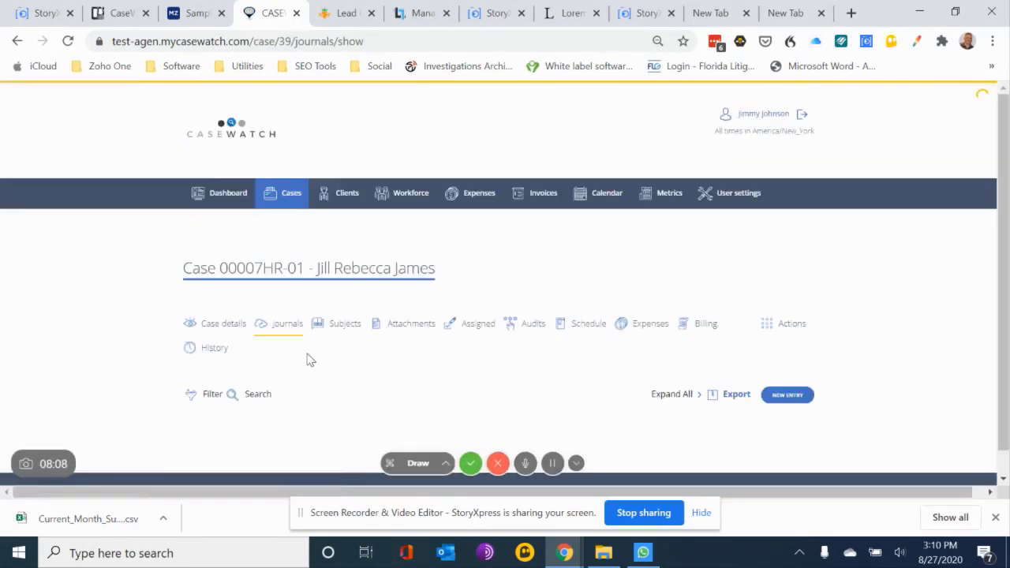
{"action": "scroll", "coordinate": [281, 377], "scroll_direction": "down", "scroll_amount": 3}
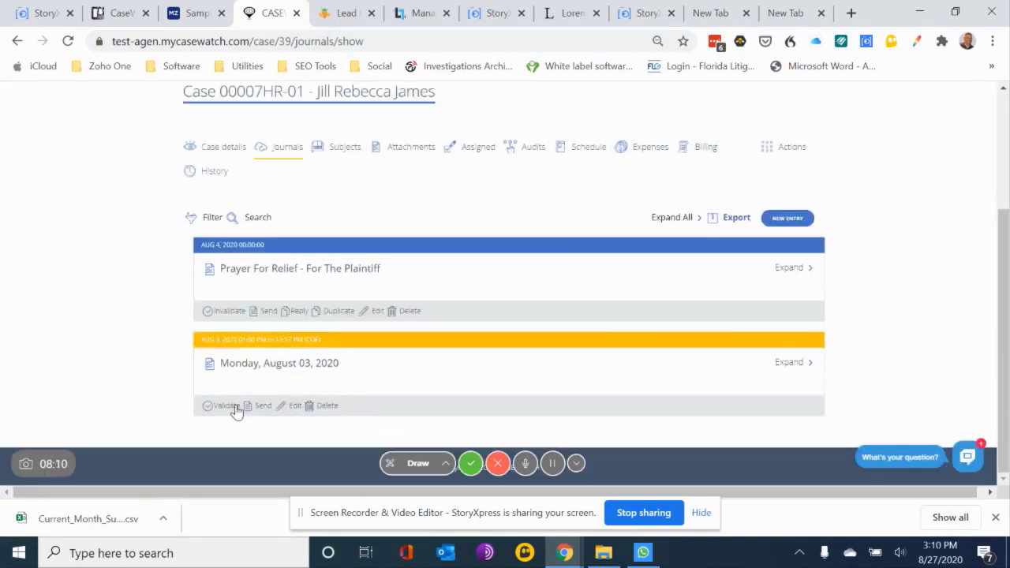
{"action": "left_click", "coordinate": [227, 406]}
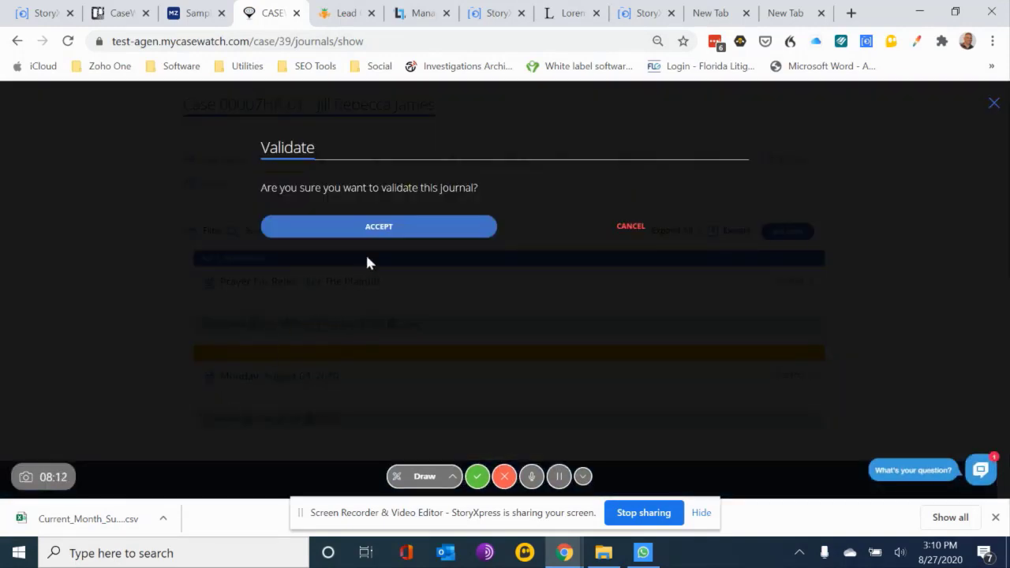
{"action": "left_click", "coordinate": [385, 227]}
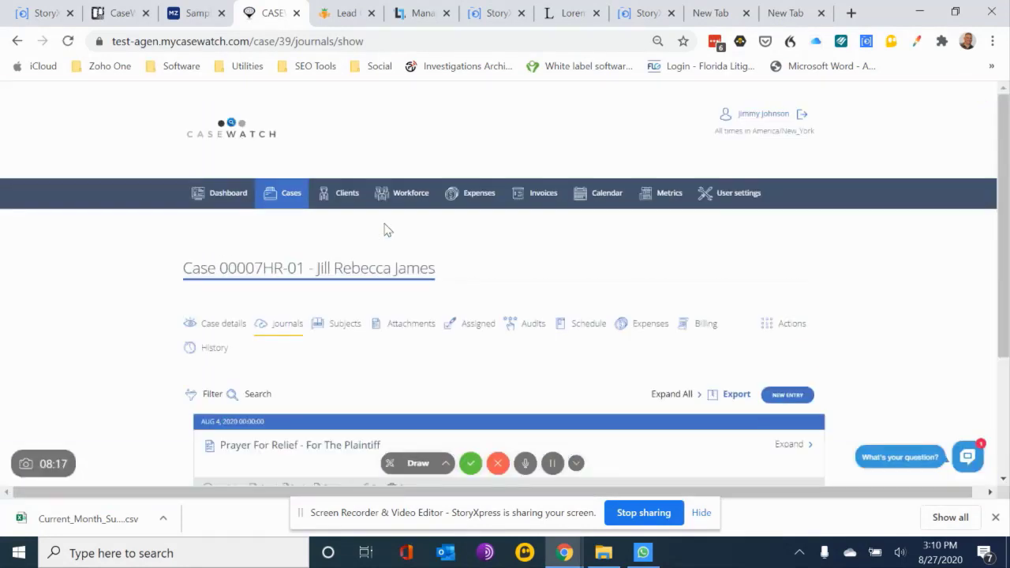
Download a case report document using the "Surveillance Report - Demo" template, accepting the empty variables
{"action": "scroll", "coordinate": [387, 229], "scroll_direction": "down", "scroll_amount": 2}
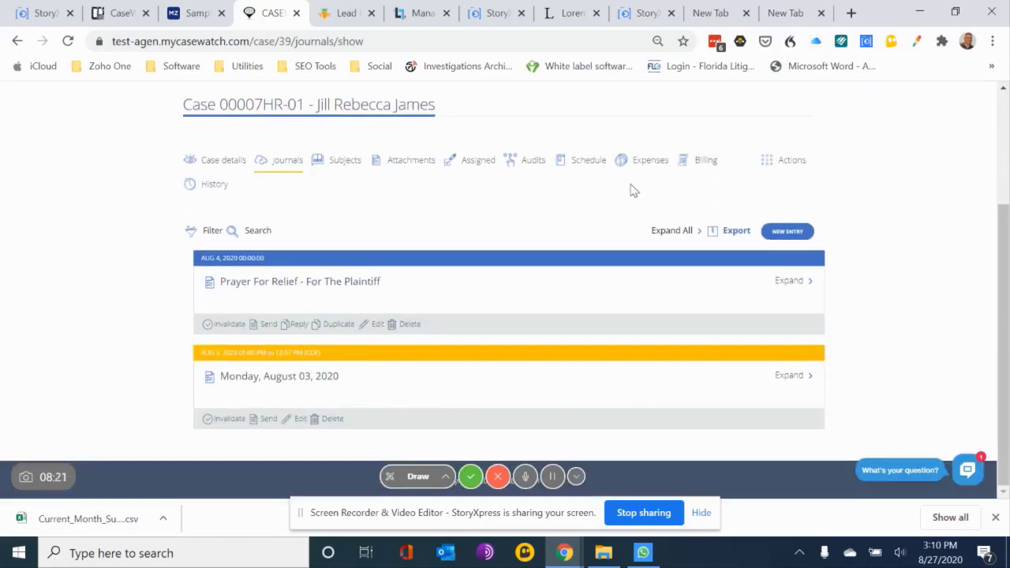
{"action": "left_click", "coordinate": [795, 164]}
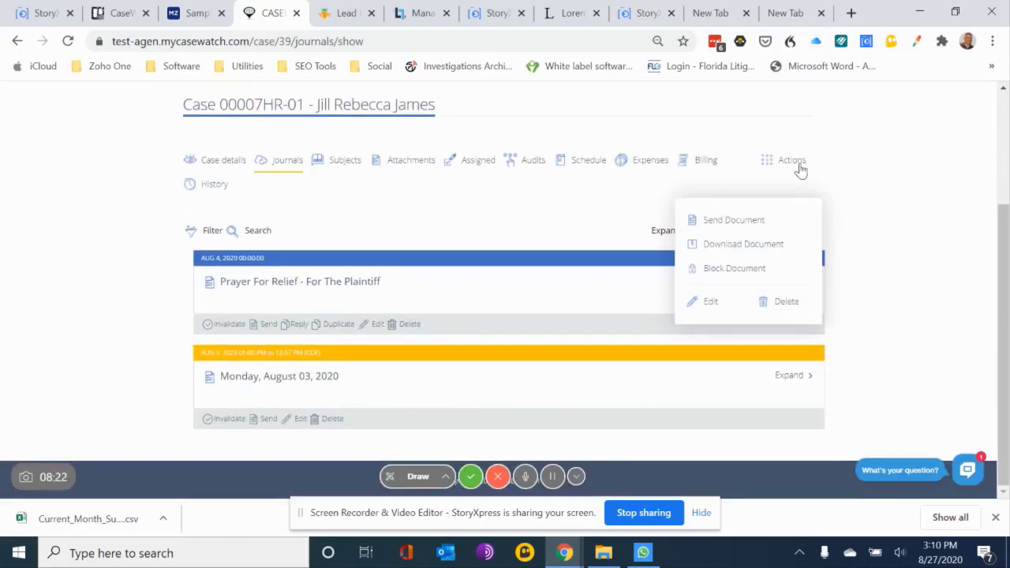
{"action": "left_click", "coordinate": [719, 243]}
{"action": "left_click", "coordinate": [526, 217]}
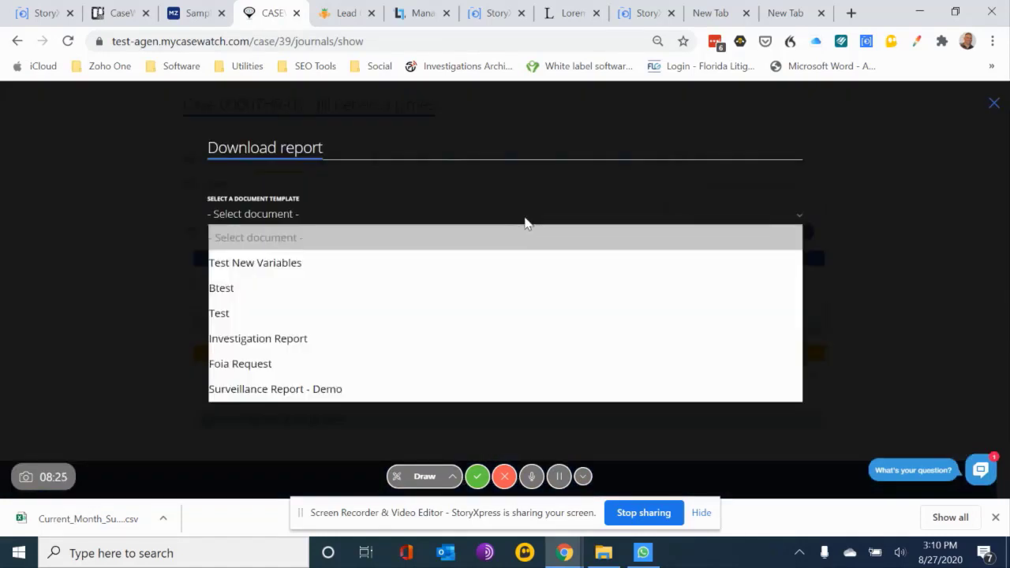
{"action": "left_click", "coordinate": [436, 395]}
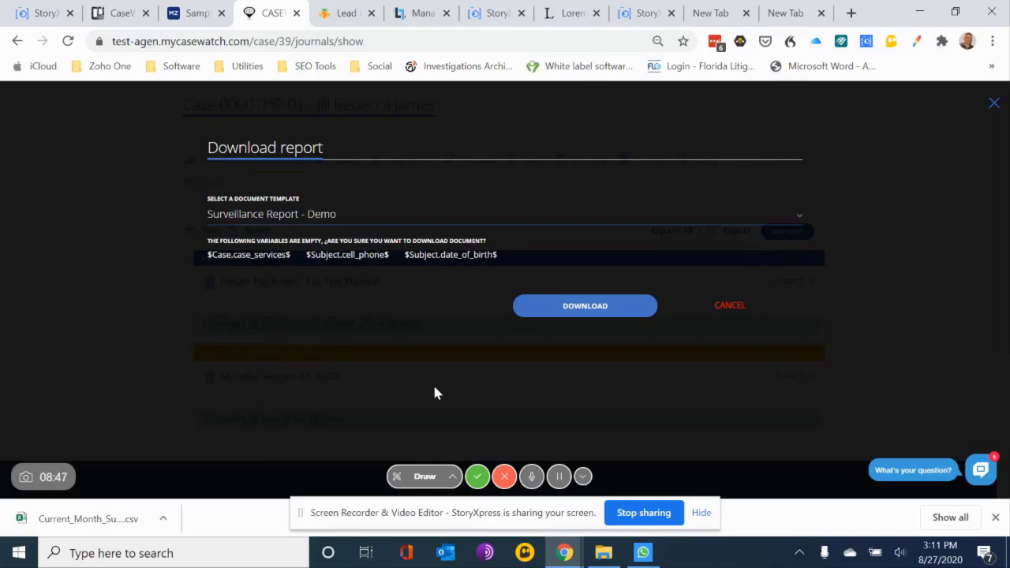
{"action": "left_click", "coordinate": [591, 312]}
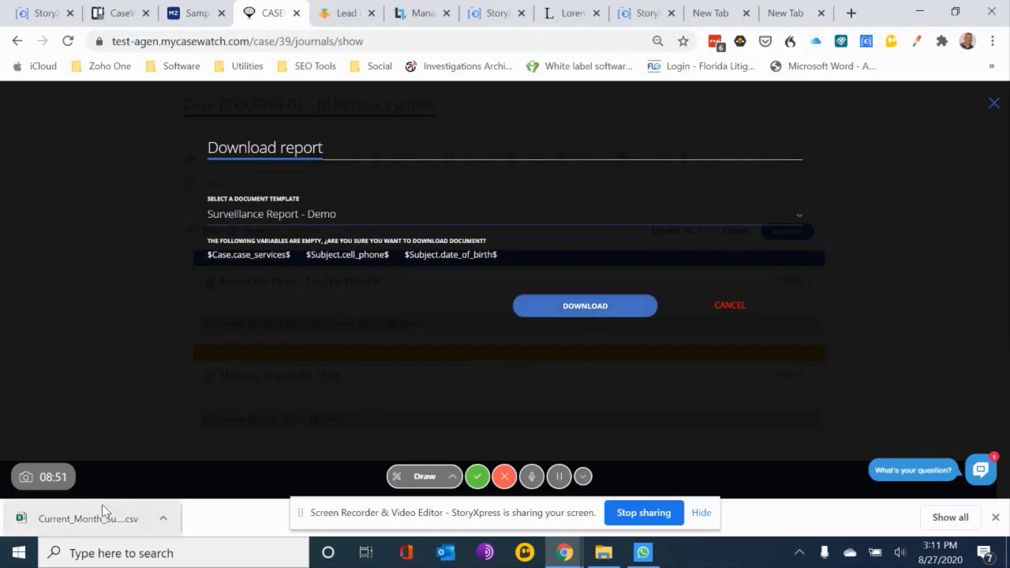
{"action": "left_click", "coordinate": [584, 309]}
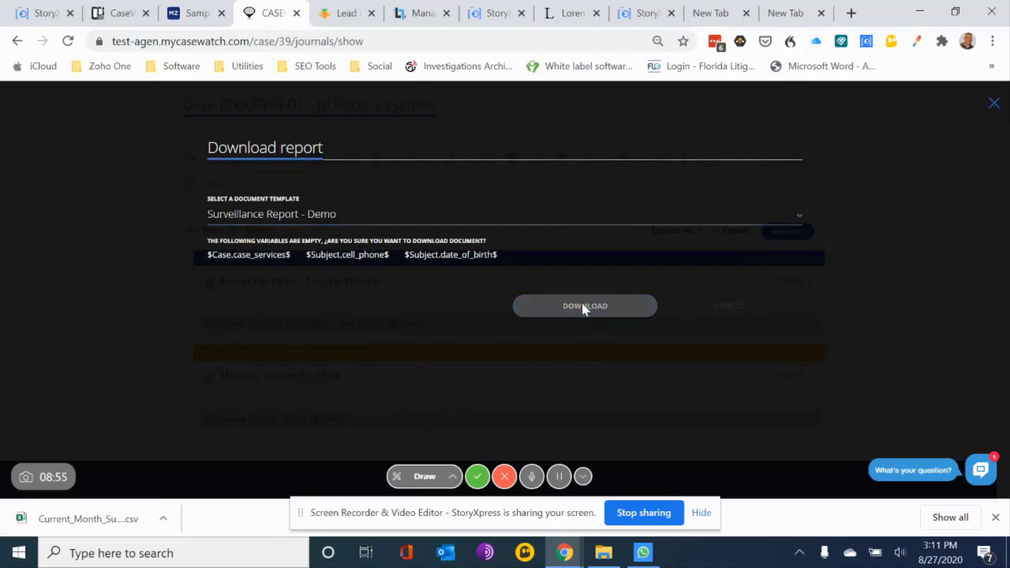
Open the downloaded report in Word and examine its subject and client information, journal entries, photos and page footers
{"action": "left_click", "coordinate": [82, 519]}
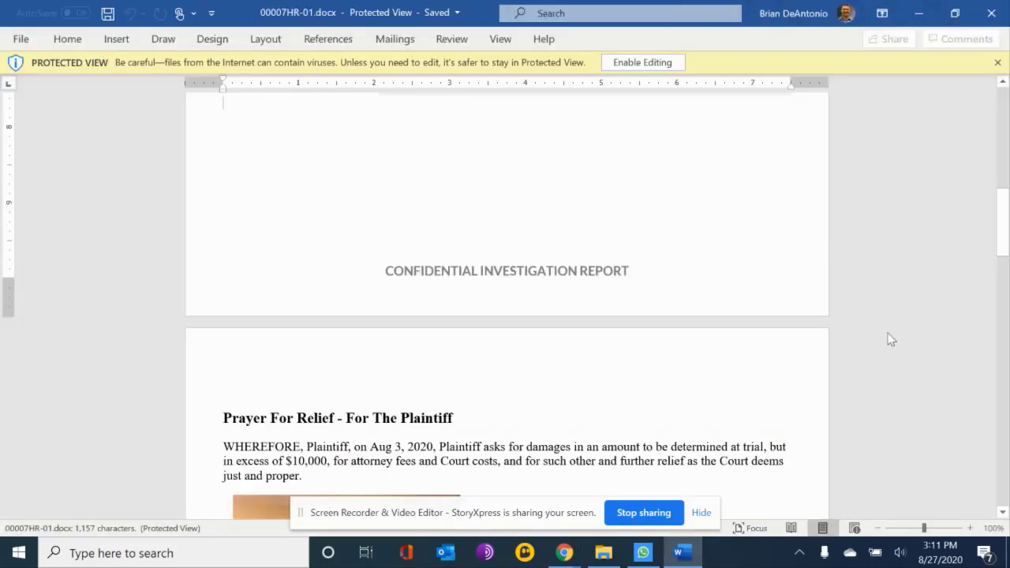
{"action": "scroll", "coordinate": [886, 338], "scroll_direction": "up", "scroll_amount": 10}
{"action": "scroll", "coordinate": [886, 337], "scroll_direction": "down", "scroll_amount": 6}
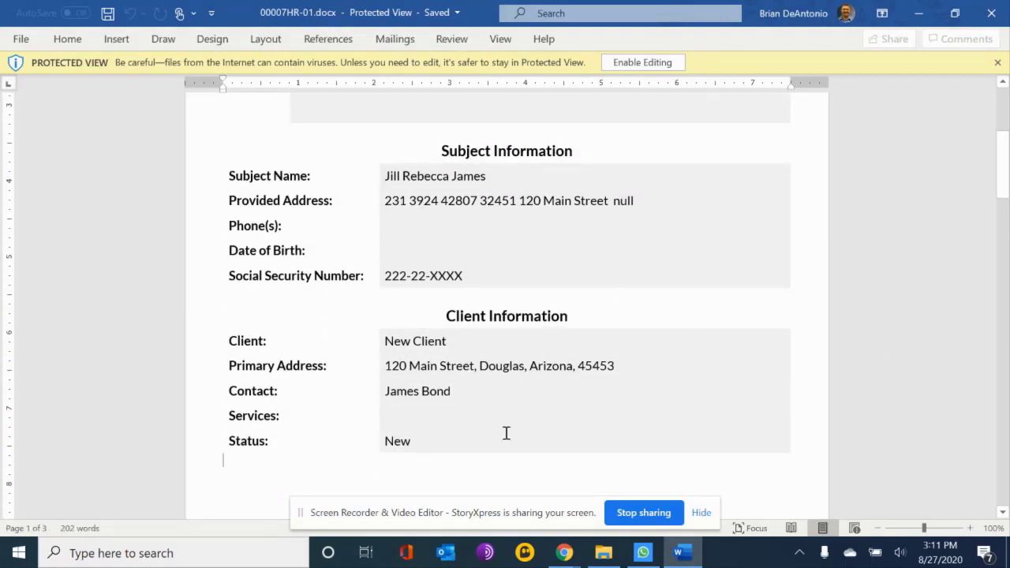
{"action": "scroll", "coordinate": [503, 411], "scroll_direction": "down", "scroll_amount": 15}
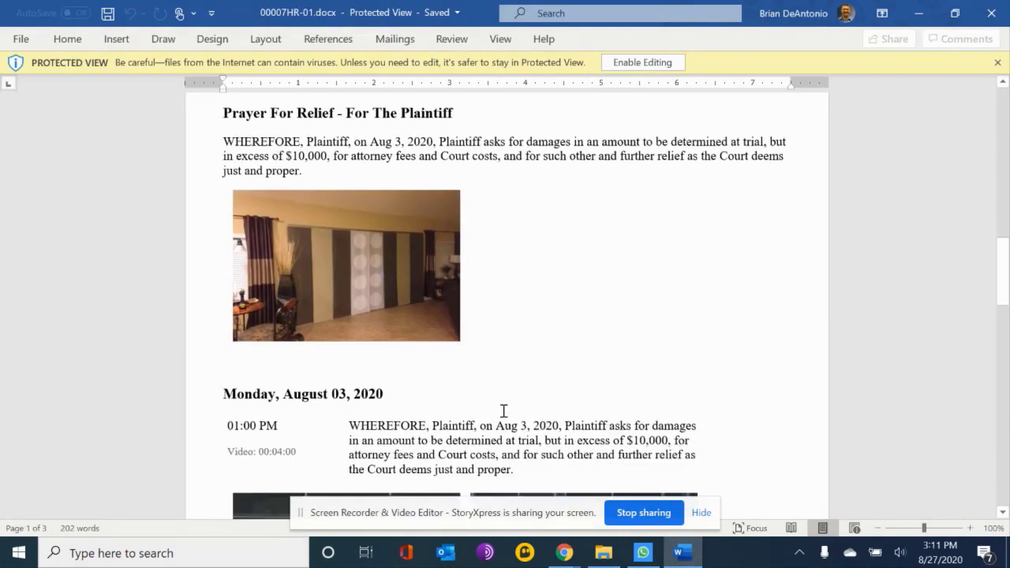
{"action": "scroll", "coordinate": [504, 411], "scroll_direction": "up", "scroll_amount": 1}
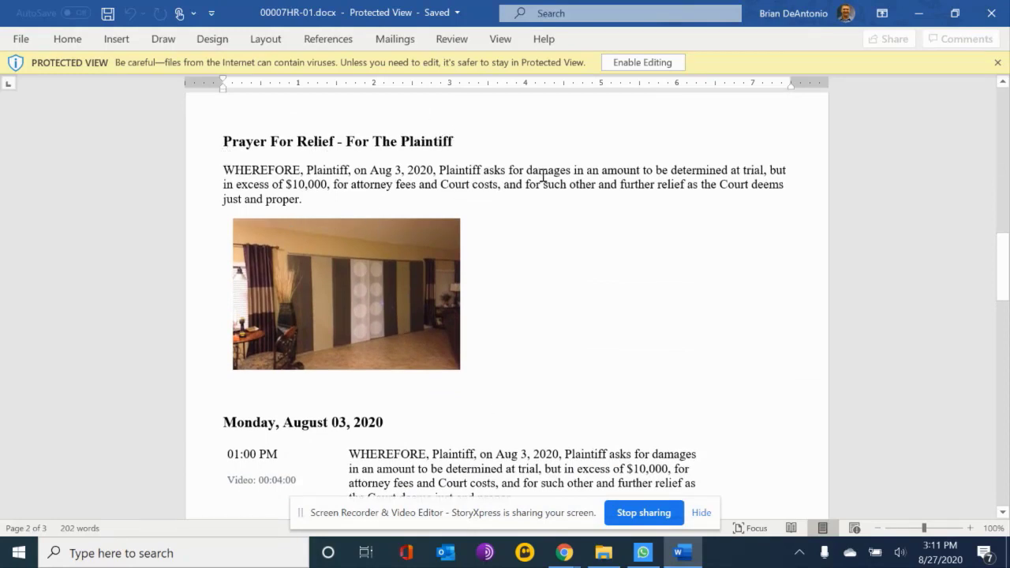
{"action": "scroll", "coordinate": [584, 263], "scroll_direction": "down", "scroll_amount": 5}
{"action": "scroll", "coordinate": [583, 268], "scroll_direction": "down", "scroll_amount": 1}
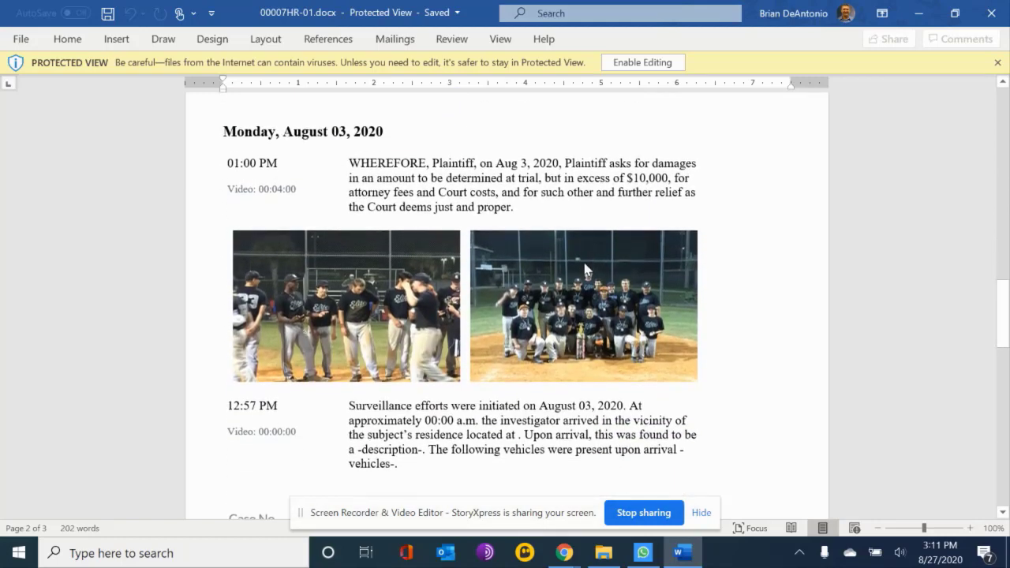
{"action": "scroll", "coordinate": [662, 316], "scroll_direction": "down", "scroll_amount": 2}
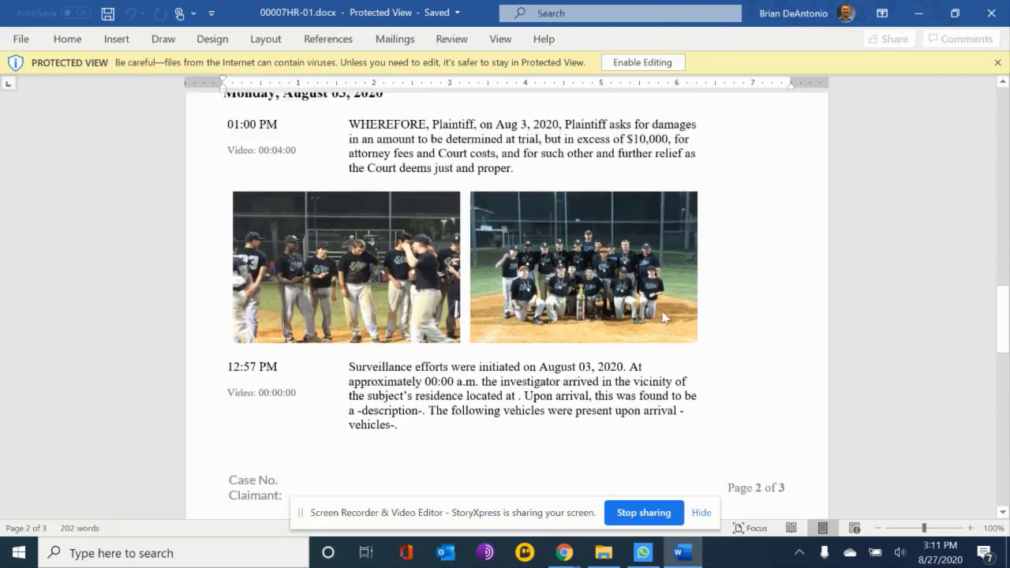
{"action": "scroll", "coordinate": [576, 283], "scroll_direction": "up", "scroll_amount": 2}
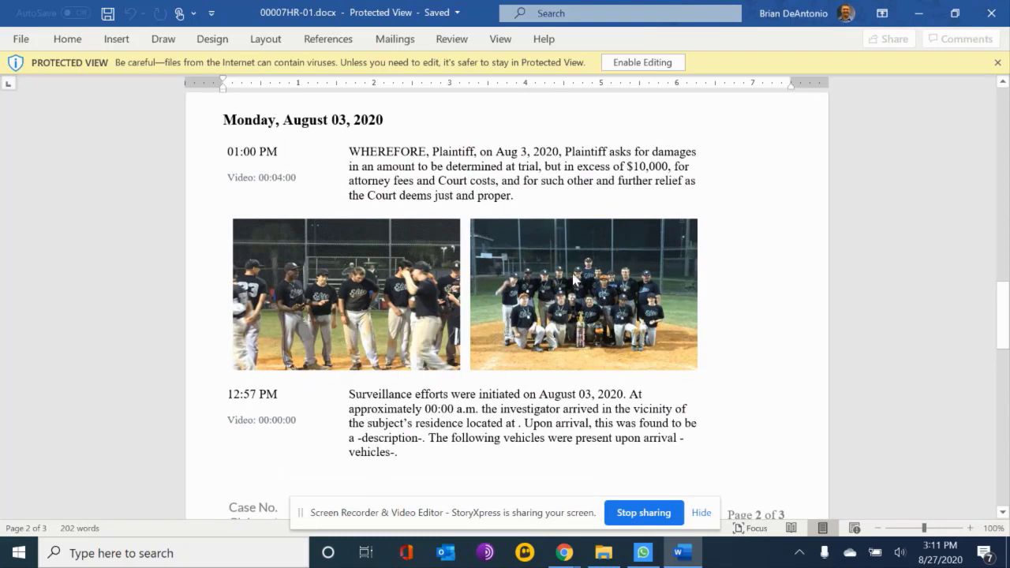
{"action": "scroll", "coordinate": [575, 271], "scroll_direction": "down", "scroll_amount": 4}
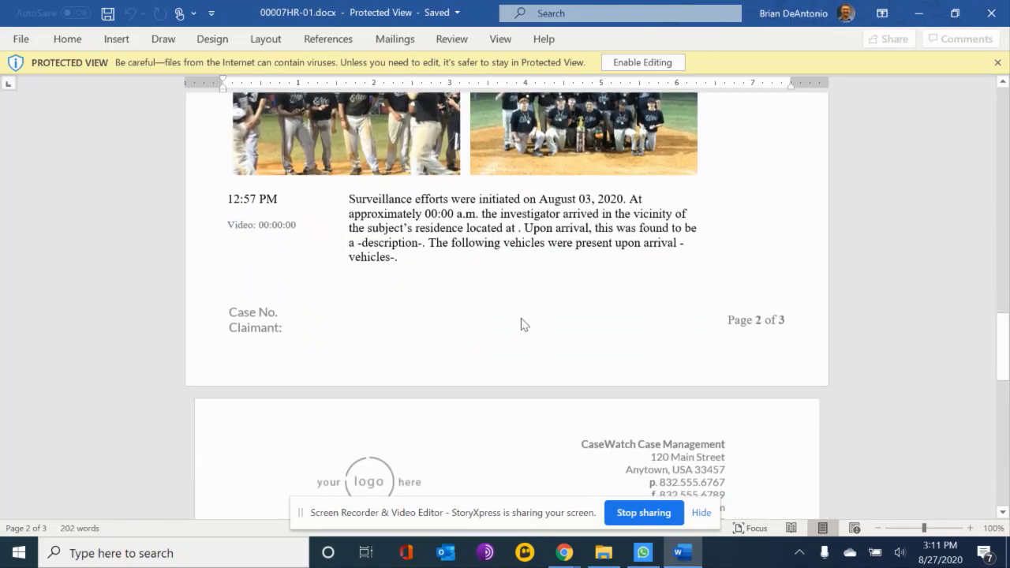
{"action": "scroll", "coordinate": [520, 323], "scroll_direction": "down", "scroll_amount": 7}
{"action": "scroll", "coordinate": [520, 320], "scroll_direction": "up", "scroll_amount": 12}
{"action": "scroll", "coordinate": [522, 321], "scroll_direction": "up", "scroll_amount": 15}
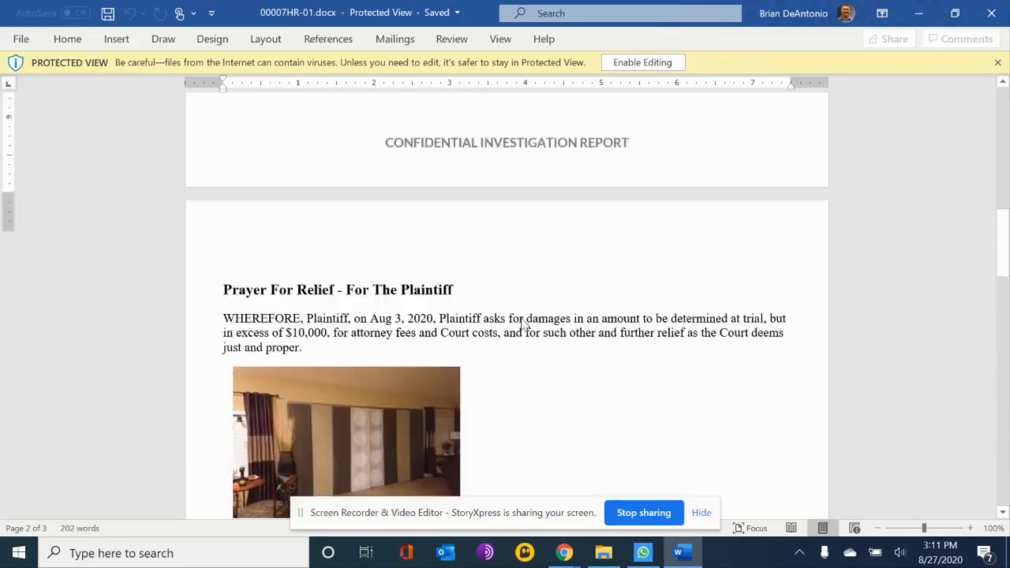
{"action": "scroll", "coordinate": [521, 318], "scroll_direction": "down", "scroll_amount": 1}
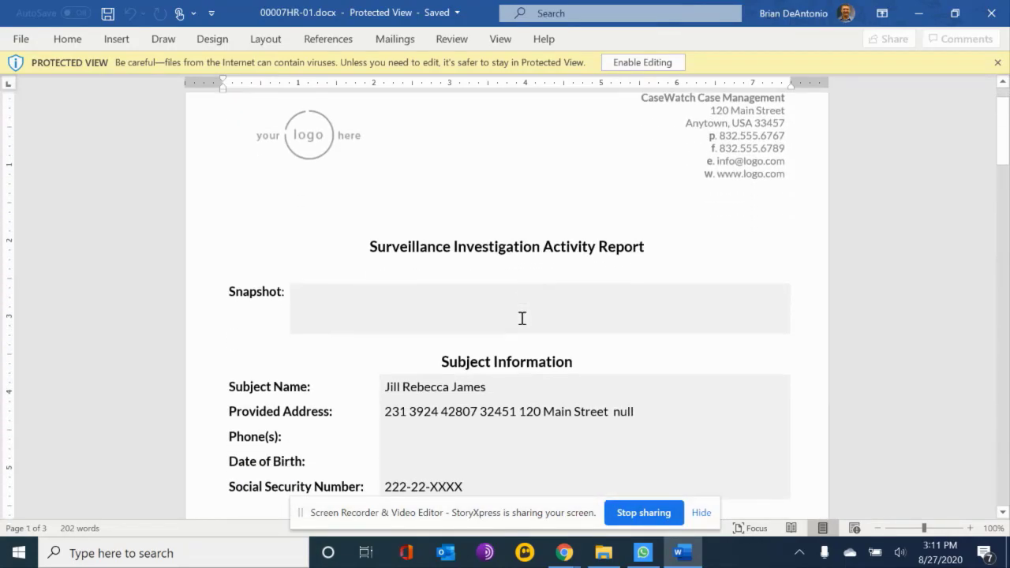
{"action": "scroll", "coordinate": [521, 318], "scroll_direction": "down", "scroll_amount": 20}
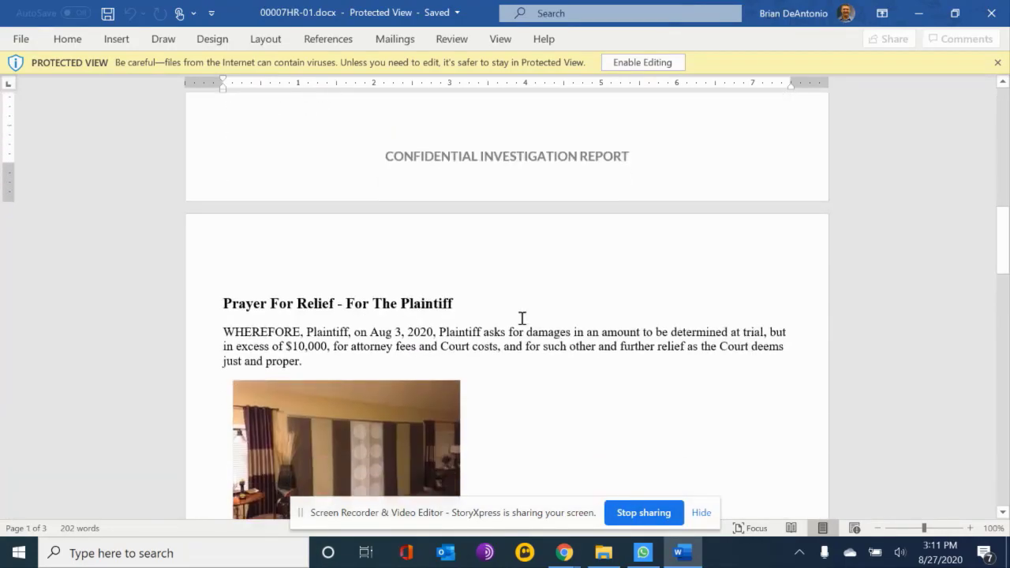
{"action": "scroll", "coordinate": [521, 318], "scroll_direction": "down", "scroll_amount": 6}
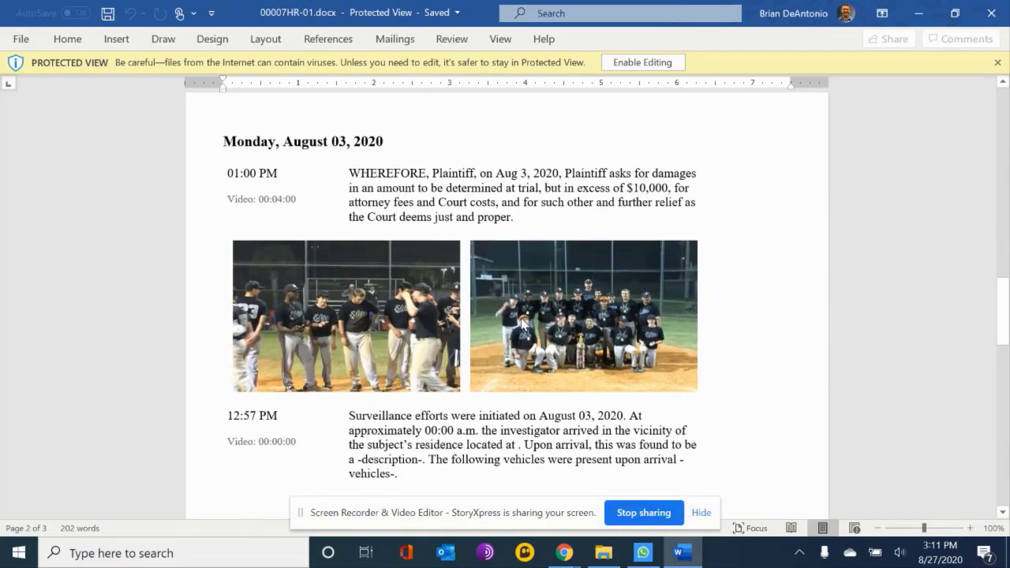